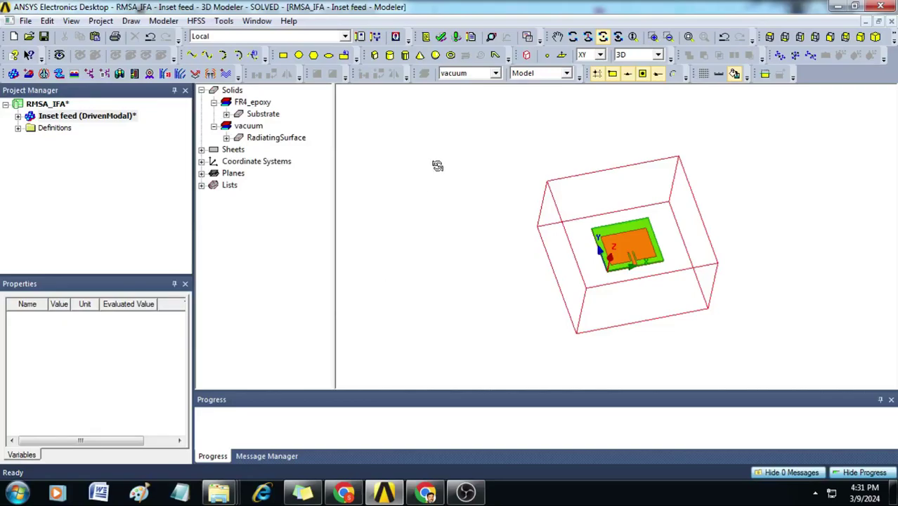
Export the antenna model as an ANSYS 3D Modeler file (.sm3) named RMSA_IF1, using ACIS SM3 version 20.0
{"action": "left_click", "coordinate": [163, 21]}
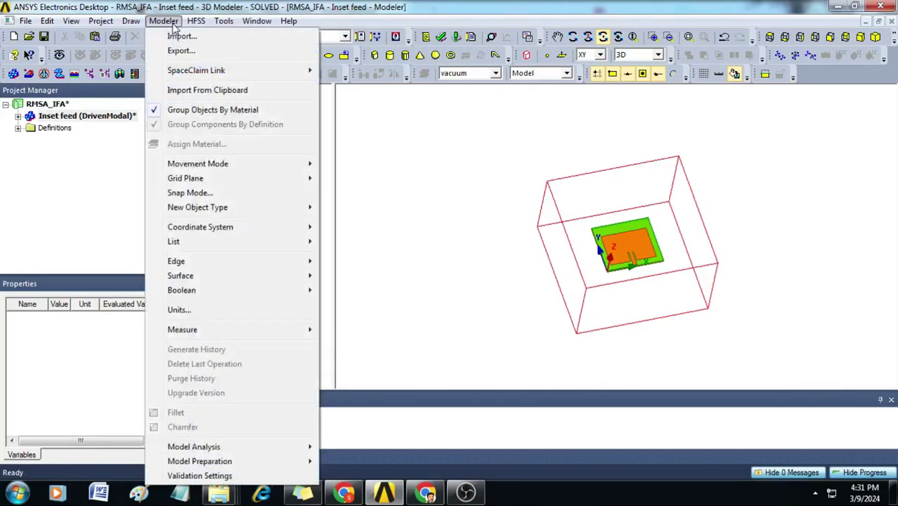
{"action": "left_click", "coordinate": [179, 52]}
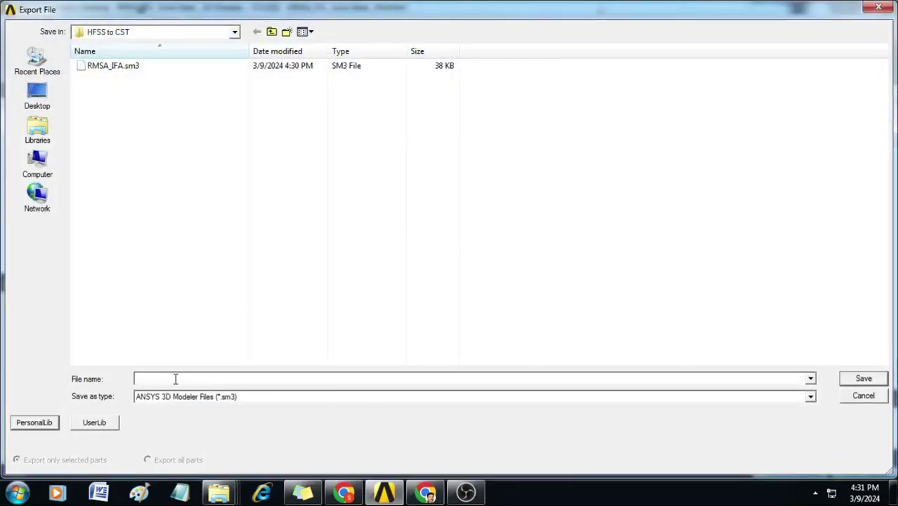
{"action": "type", "text": "RMSA_IF"}
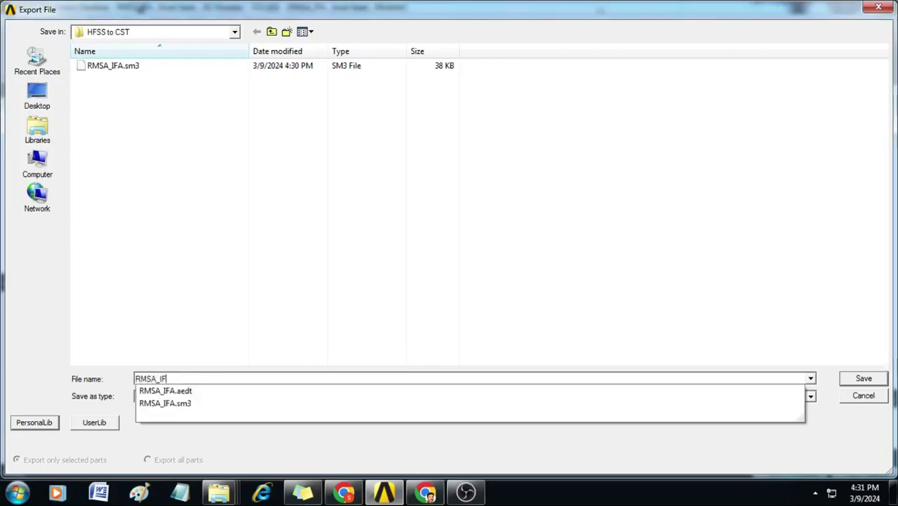
{"action": "type", "text": "1"}
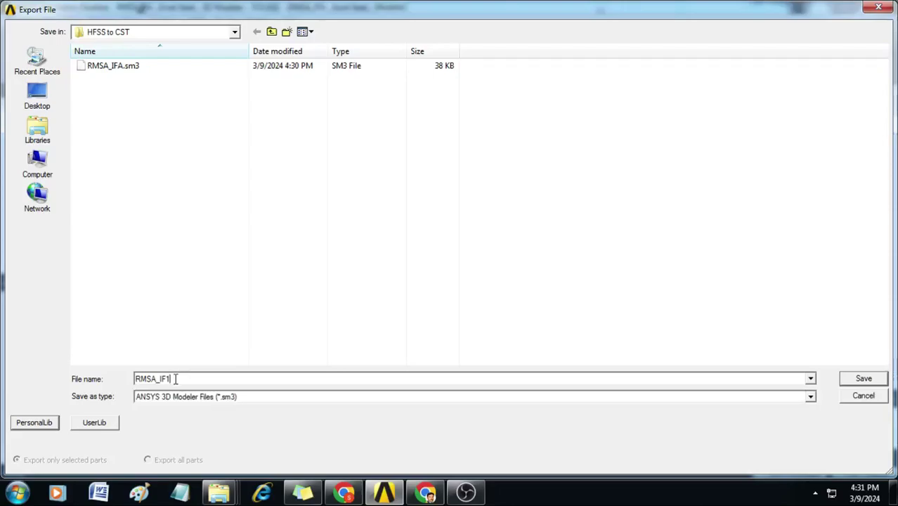
{"action": "left_click", "coordinate": [864, 380]}
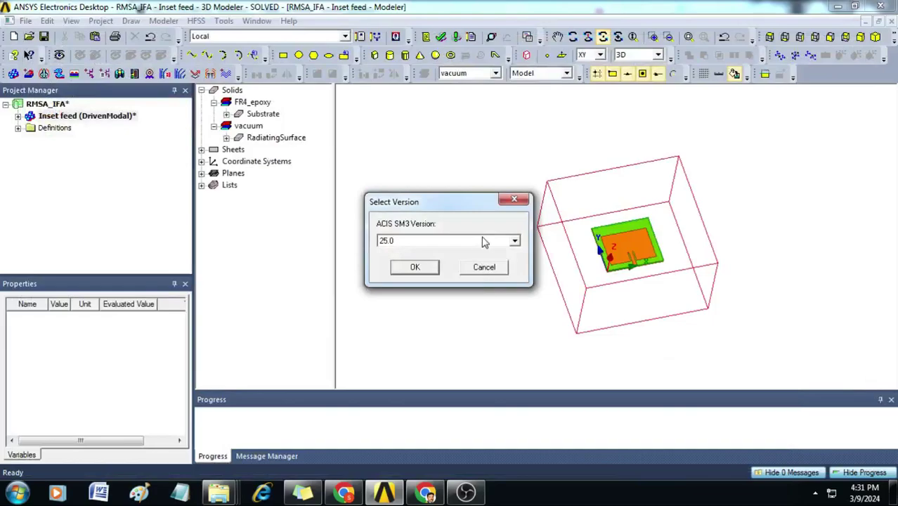
{"action": "left_click", "coordinate": [510, 241]}
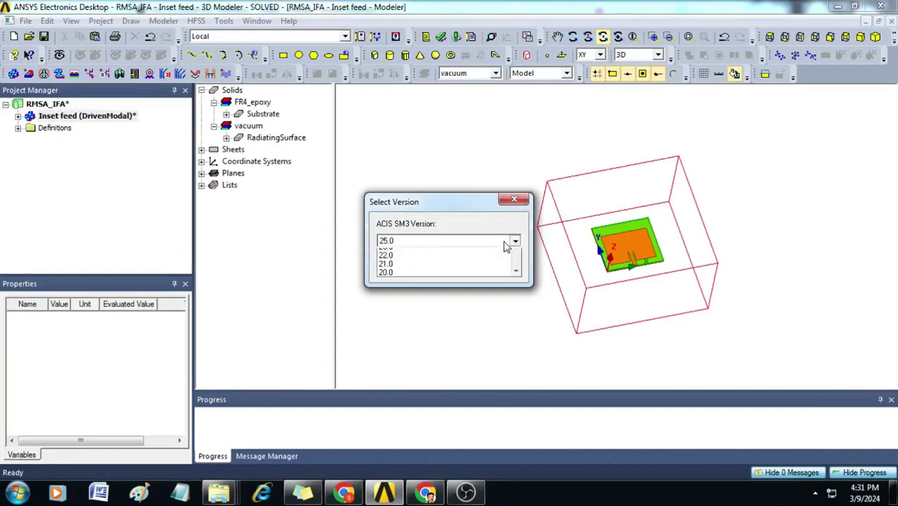
{"action": "left_click", "coordinate": [435, 296]}
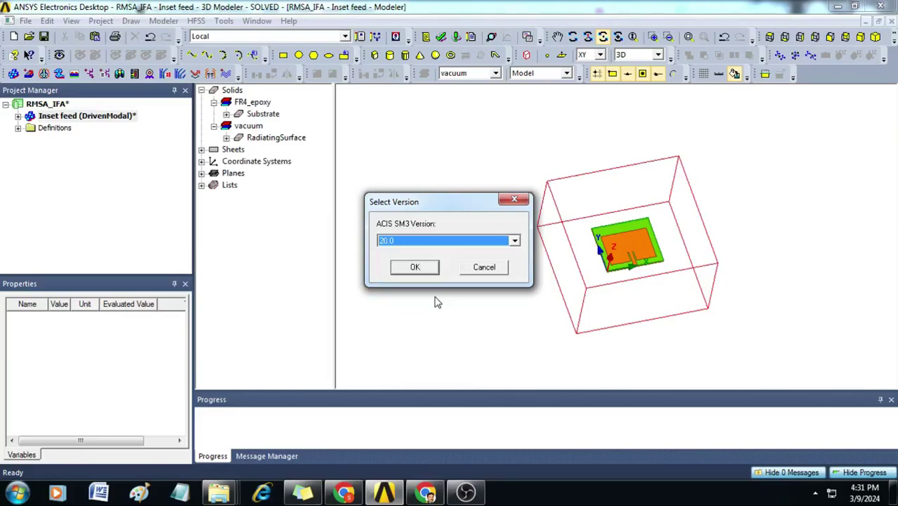
{"action": "left_click", "coordinate": [415, 268]}
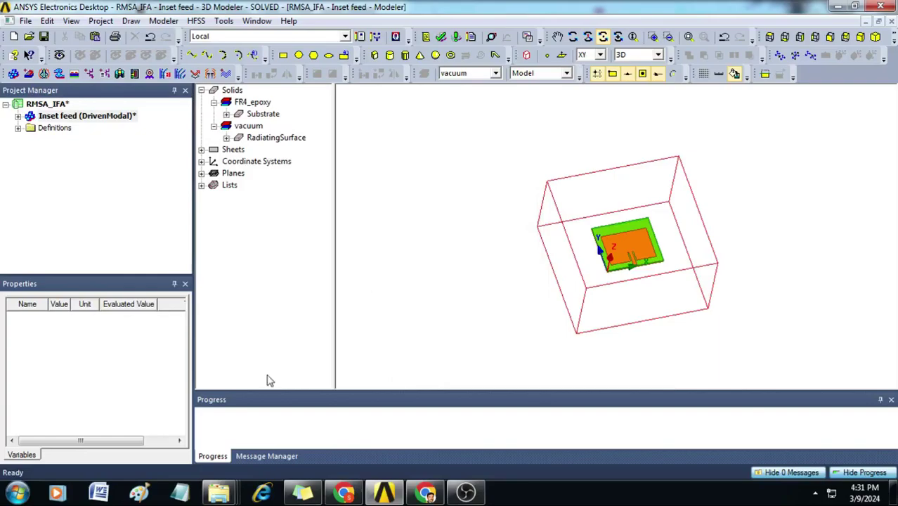
Switch to CST Studio Suite 2022 and start creating a new project template
{"action": "left_click", "coordinate": [14, 494]}
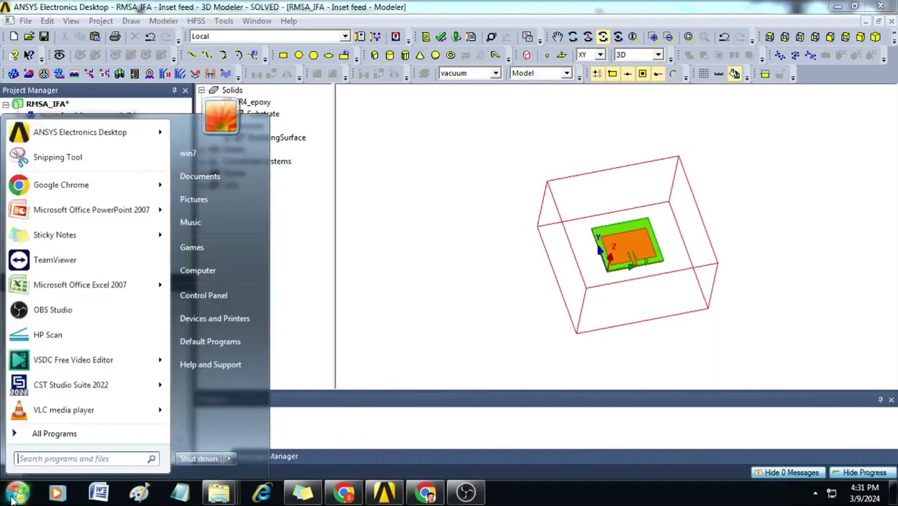
{"action": "left_click", "coordinate": [97, 392]}
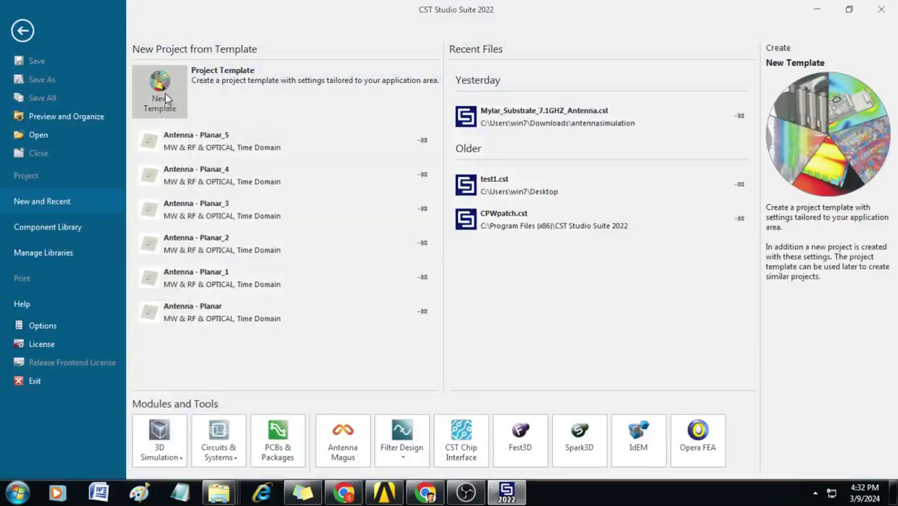
{"action": "left_click", "coordinate": [164, 97]}
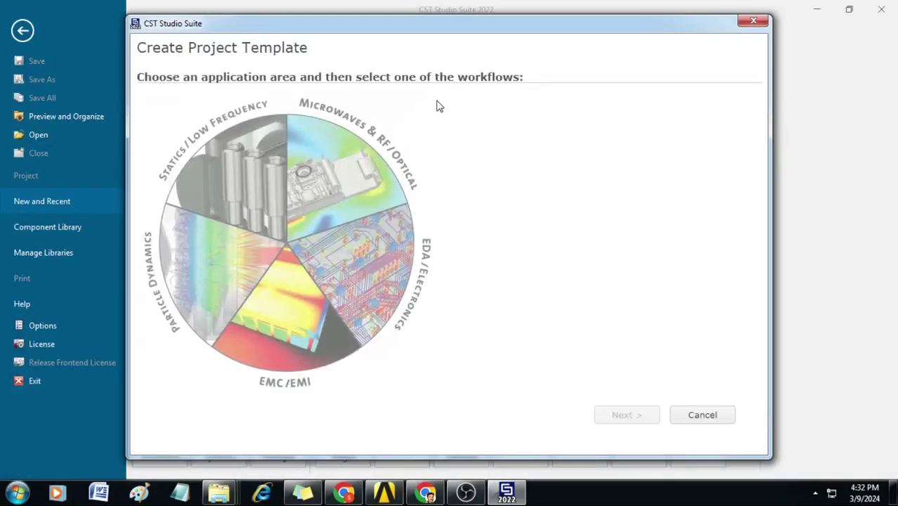
Set the template up for Microwaves & RF/Optical planar antennas with the Time Domain solver, keeping units of mm, GHz, ns and Kelvin
{"action": "left_click", "coordinate": [333, 176]}
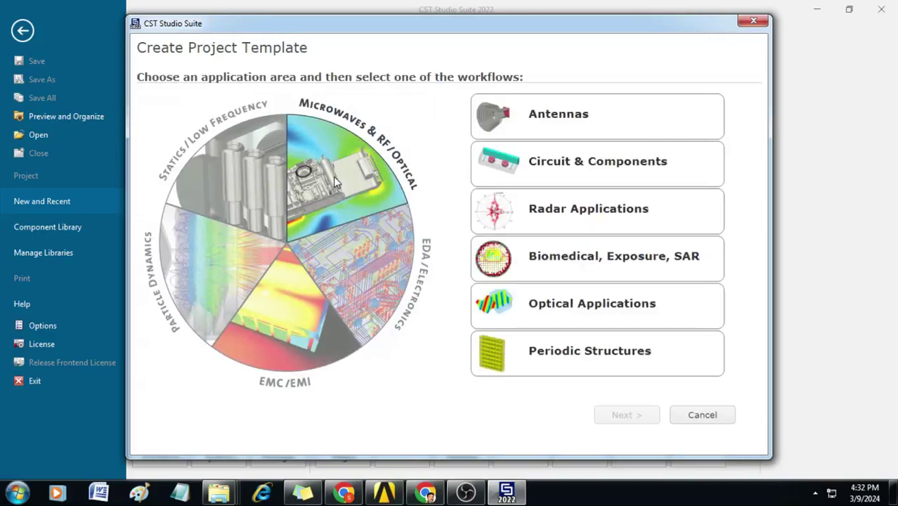
{"action": "left_click", "coordinate": [576, 118]}
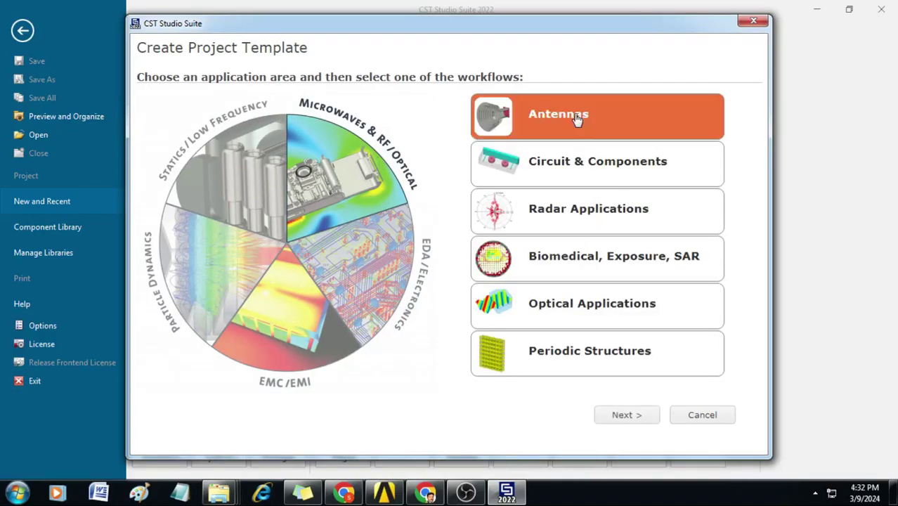
{"action": "left_click", "coordinate": [628, 415]}
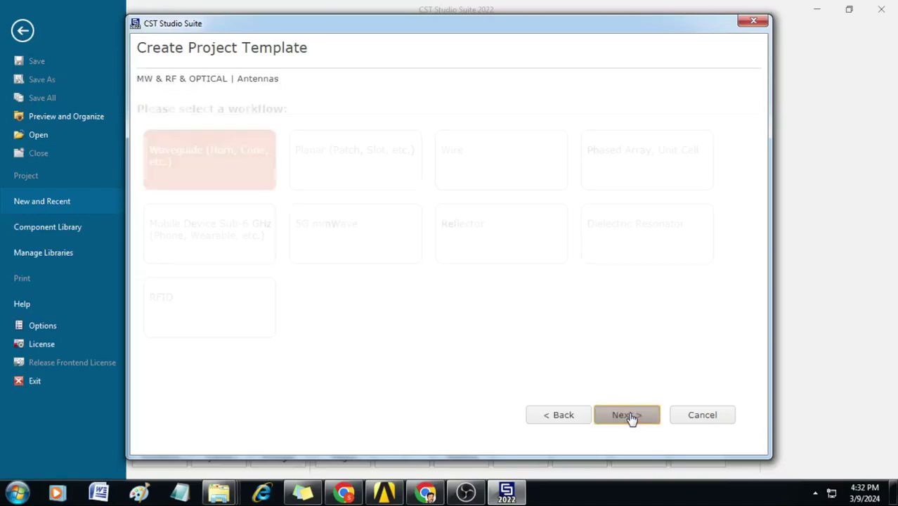
{"action": "left_click", "coordinate": [345, 169]}
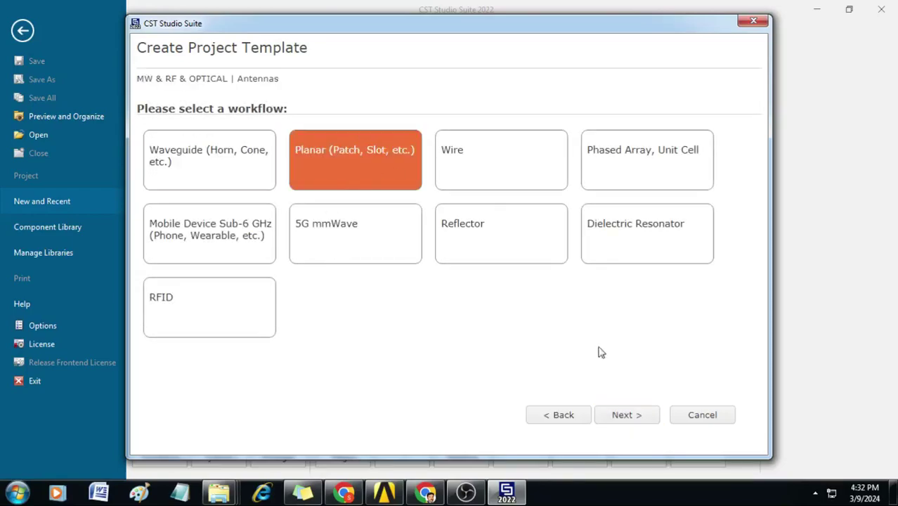
{"action": "left_click", "coordinate": [628, 415]}
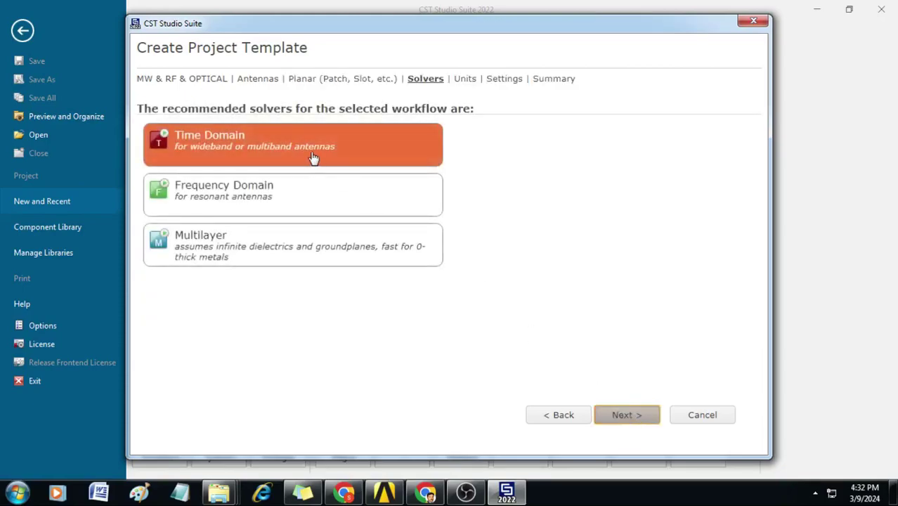
{"action": "left_click", "coordinate": [620, 420]}
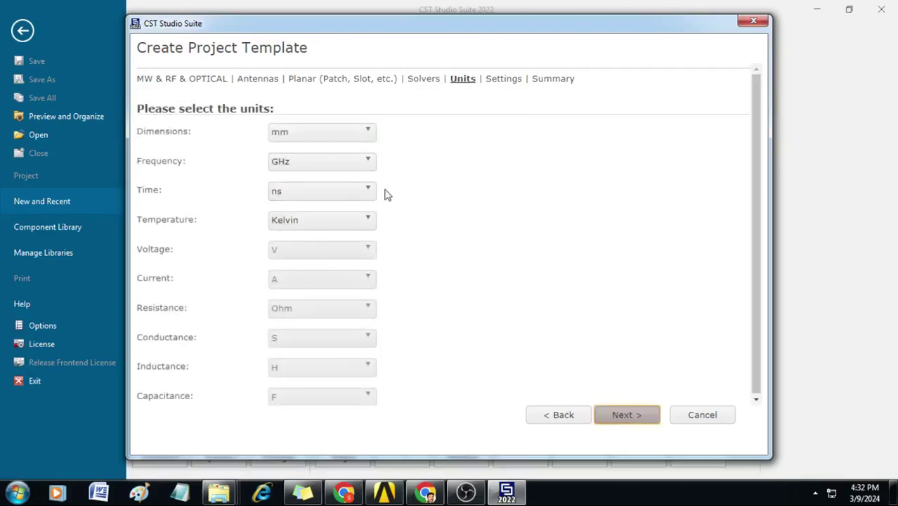
{"action": "left_click", "coordinate": [640, 420]}
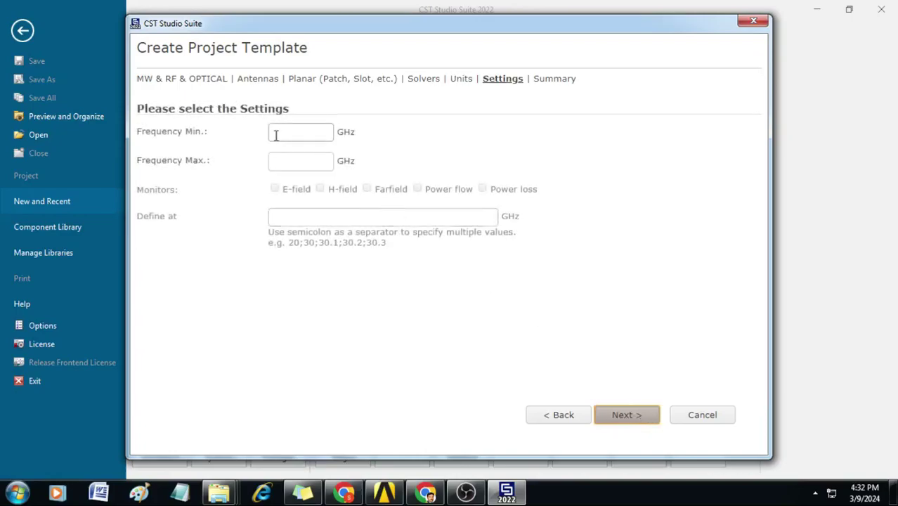
Set the template's frequency range to a minimum of 2.2 GHz and a maximum of 2.6 GHz
{"action": "left_click", "coordinate": [276, 135]}
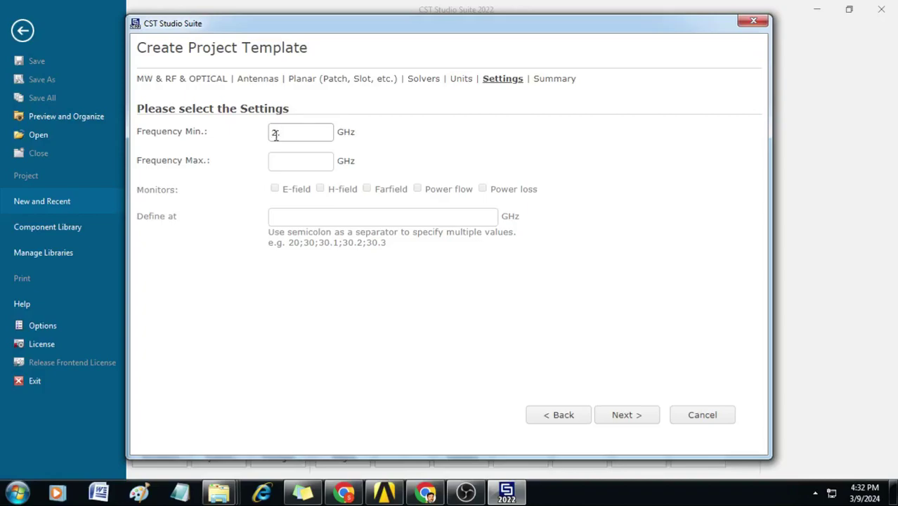
{"action": "left_click", "coordinate": [275, 156]}
{"action": "type", "text": "2."}
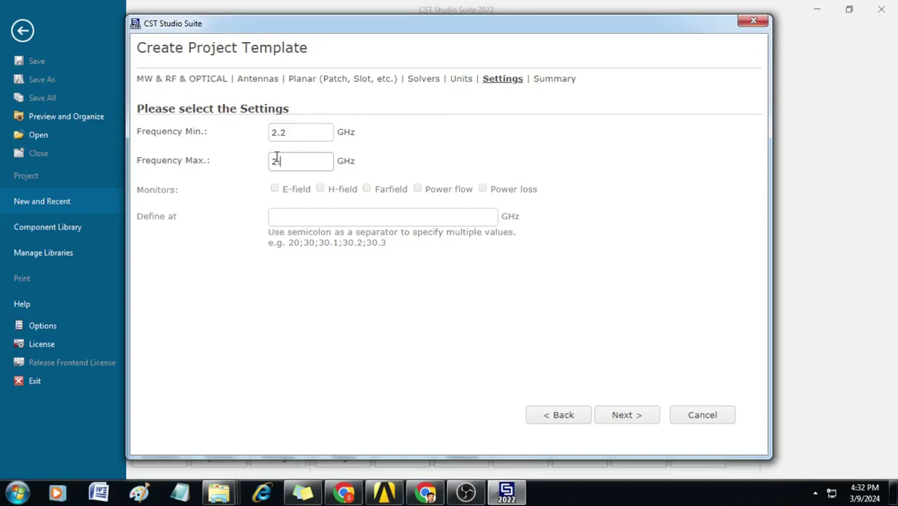
{"action": "type", "text": "6"}
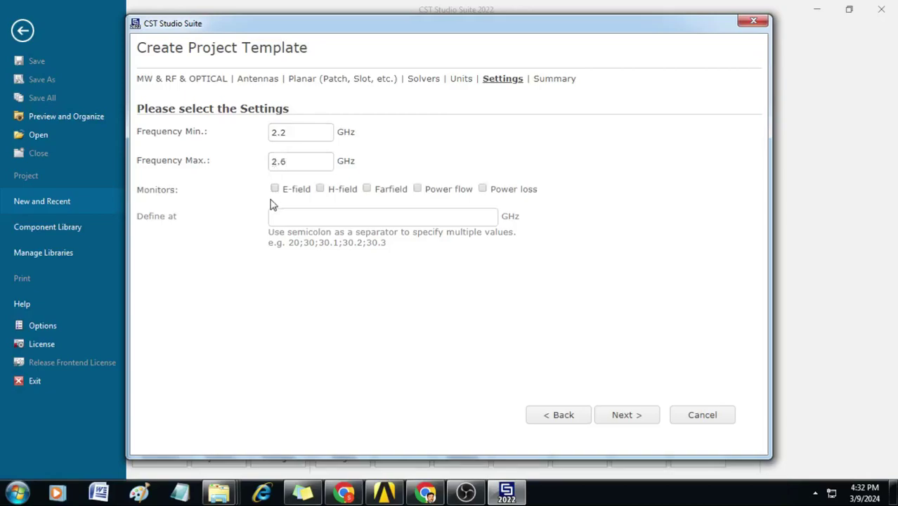
Enable the E-field, H-field and Farfield monitors at 2.2, 2.4 and 2.6 GHz and create the project from the template
{"action": "left_click", "coordinate": [275, 190]}
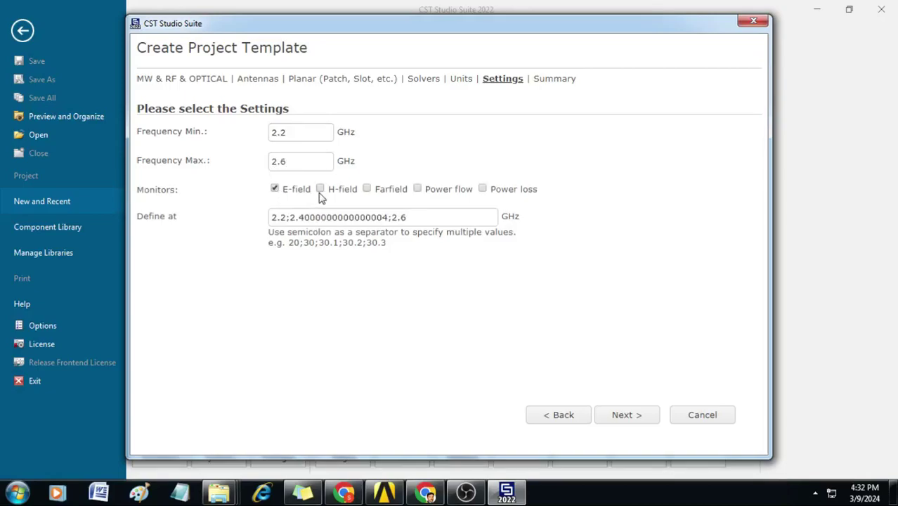
{"action": "left_click", "coordinate": [367, 189]}
{"action": "left_click", "coordinate": [627, 415]}
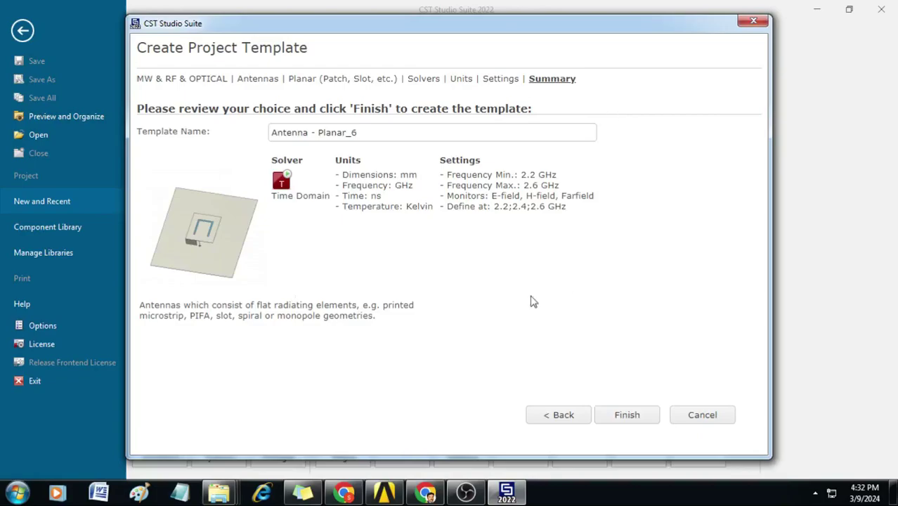
{"action": "left_click", "coordinate": [628, 416]}
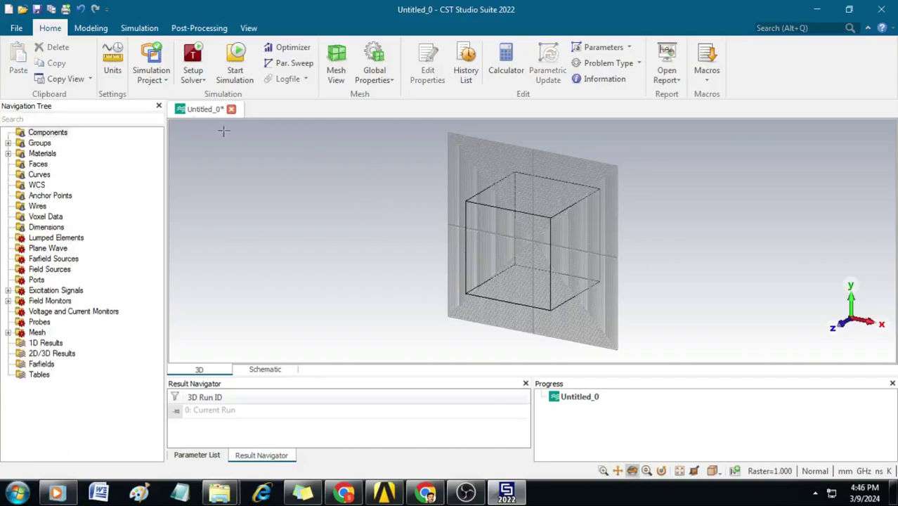
Import the HFSS/AEDT project RMSA_IFA together with its geometry file RMSA_IF1.sm3 as a 3D model
{"action": "left_click", "coordinate": [91, 28]}
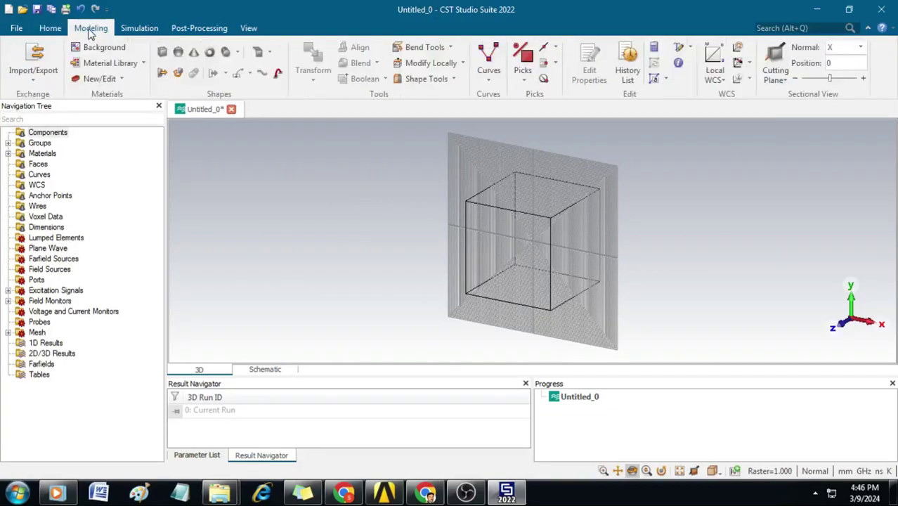
{"action": "left_click", "coordinate": [32, 79]}
{"action": "mouse_move", "coordinate": [46, 124]}
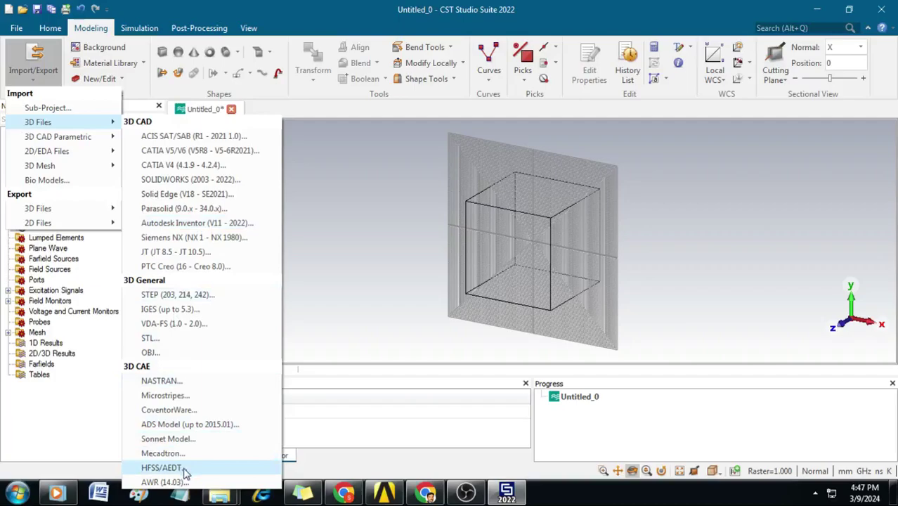
{"action": "left_click", "coordinate": [162, 467]}
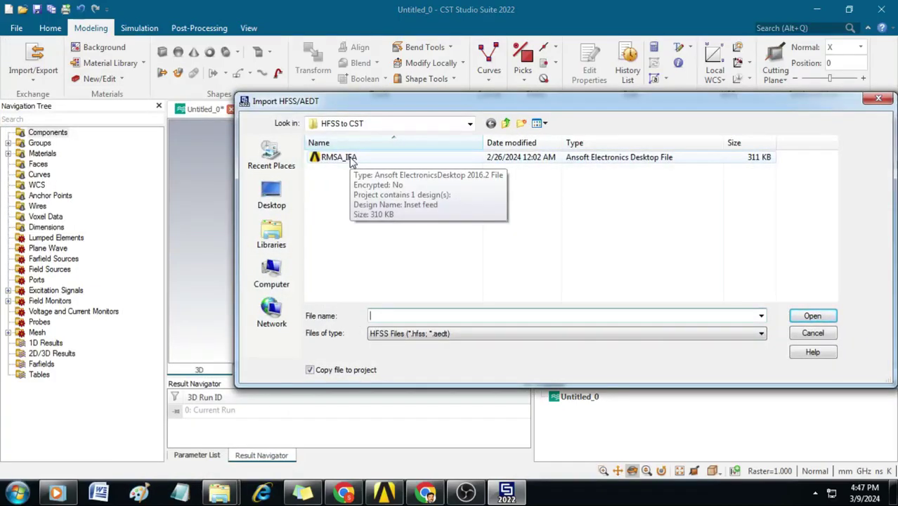
{"action": "left_click", "coordinate": [352, 160]}
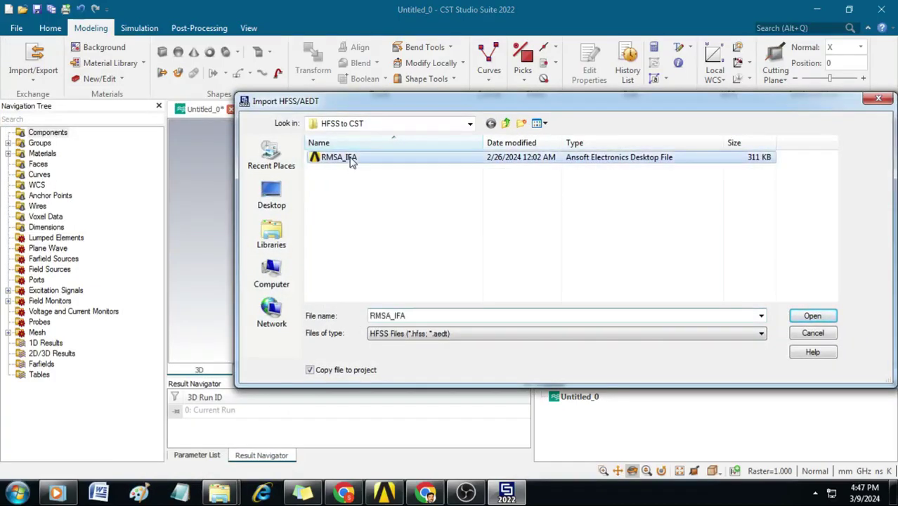
{"action": "left_click", "coordinate": [813, 317]}
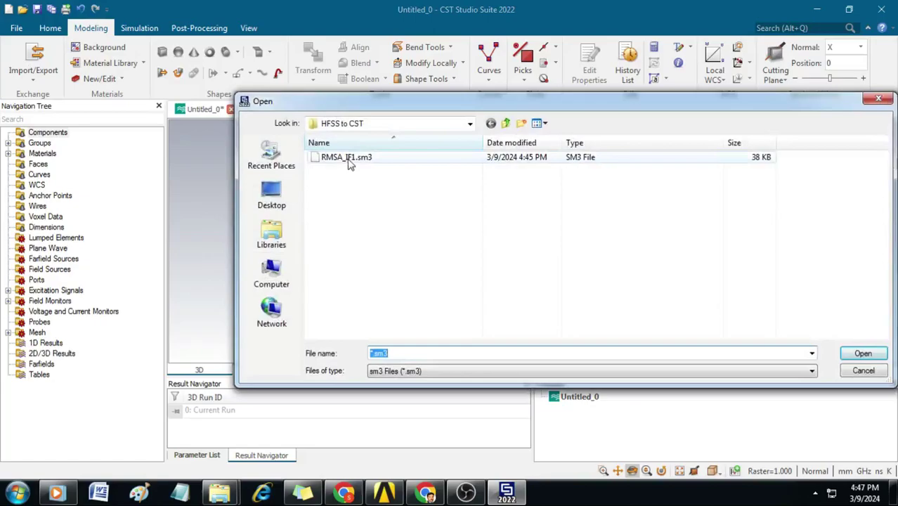
{"action": "left_click", "coordinate": [347, 158]}
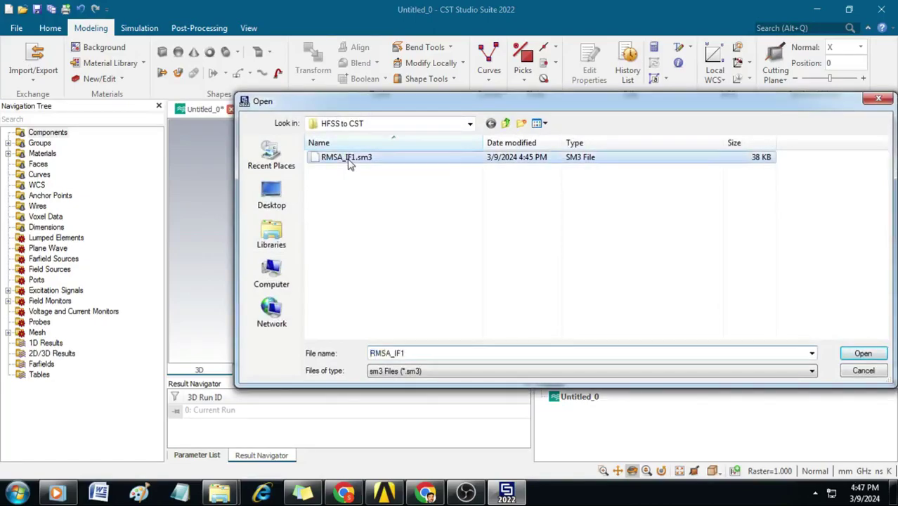
{"action": "left_click", "coordinate": [859, 353]}
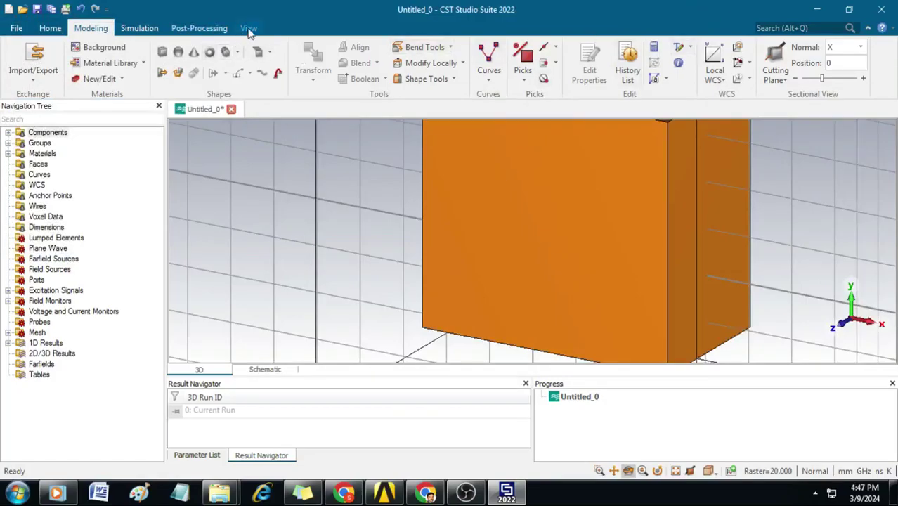
Reset the view to show the whole imported model and expand component1 to list its parts
{"action": "left_click", "coordinate": [249, 29]}
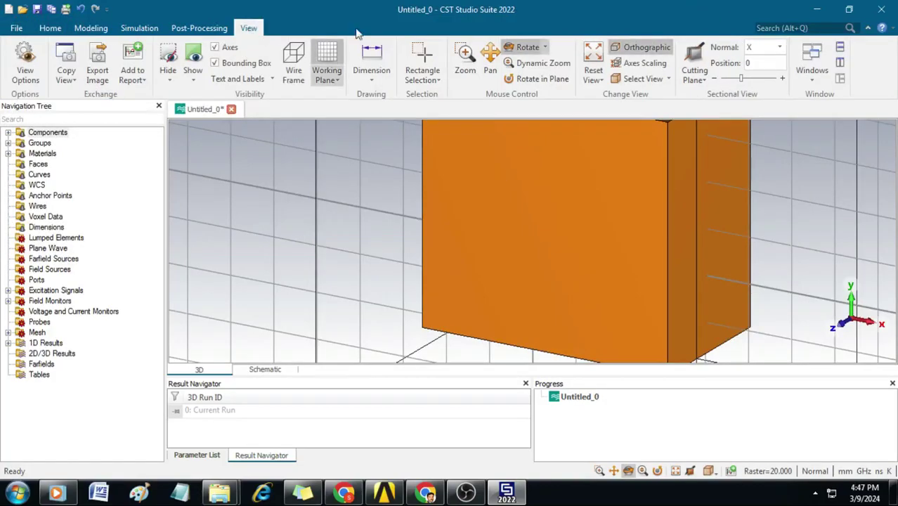
{"action": "left_click", "coordinate": [594, 62]}
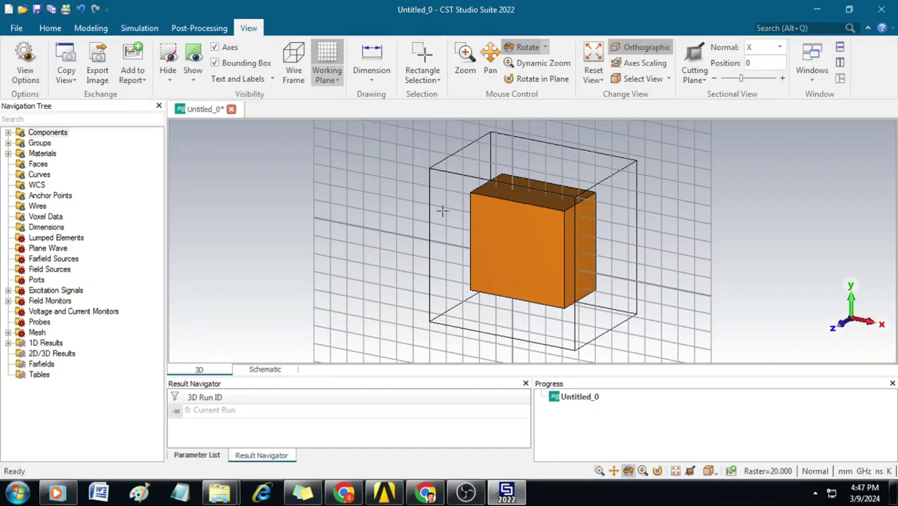
{"action": "left_click", "coordinate": [7, 132]}
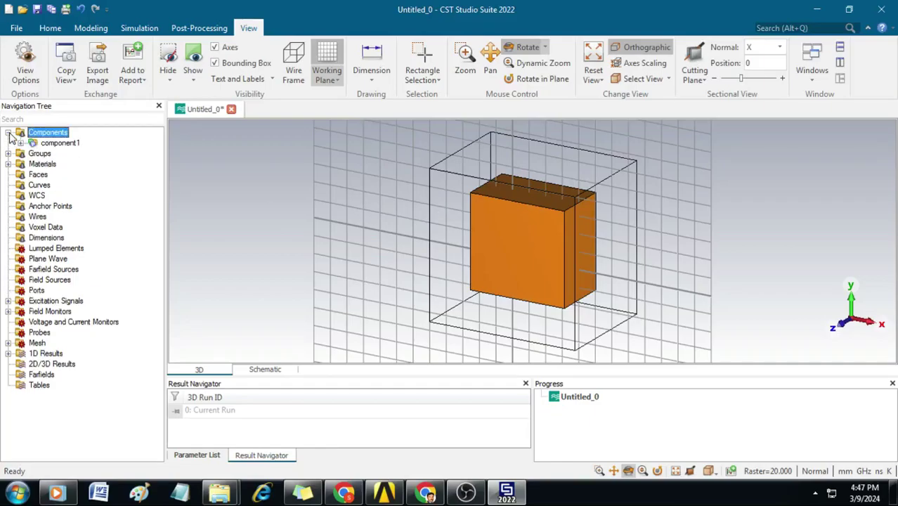
{"action": "left_click", "coordinate": [21, 143]}
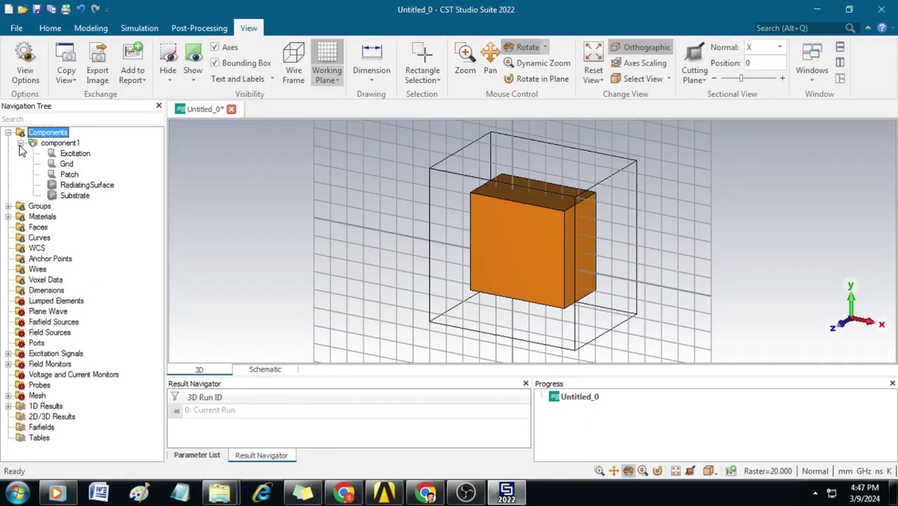
Delete the Excitation and RadiatingSurface shapes from component1
{"action": "left_click", "coordinate": [83, 156]}
{"action": "key", "text": "Delete"}
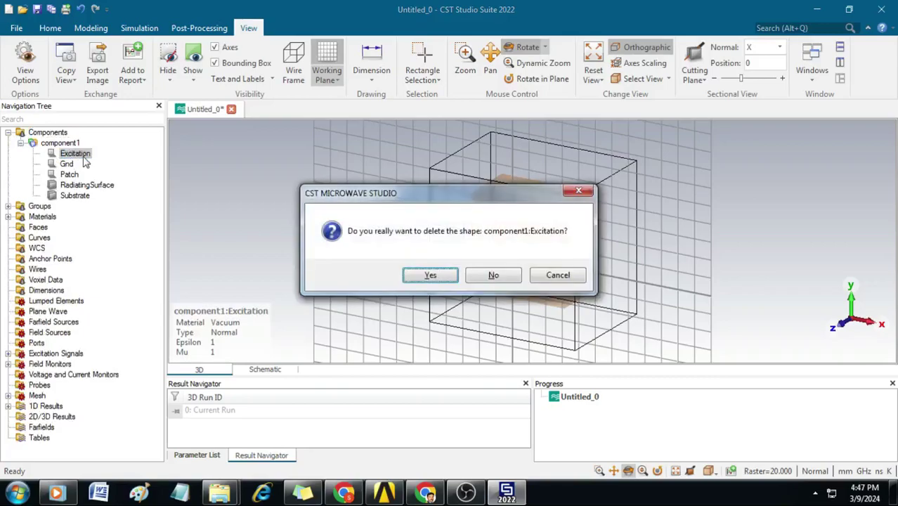
{"action": "left_click", "coordinate": [428, 274]}
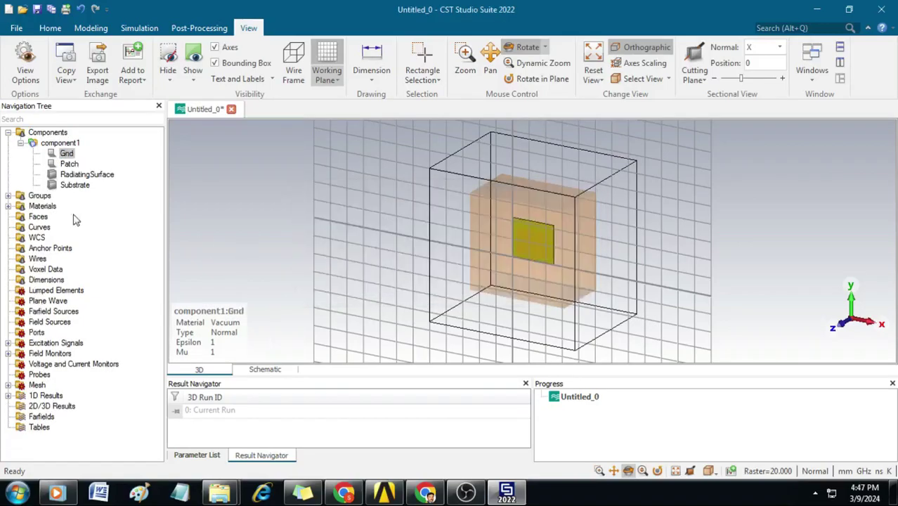
{"action": "left_click", "coordinate": [86, 175]}
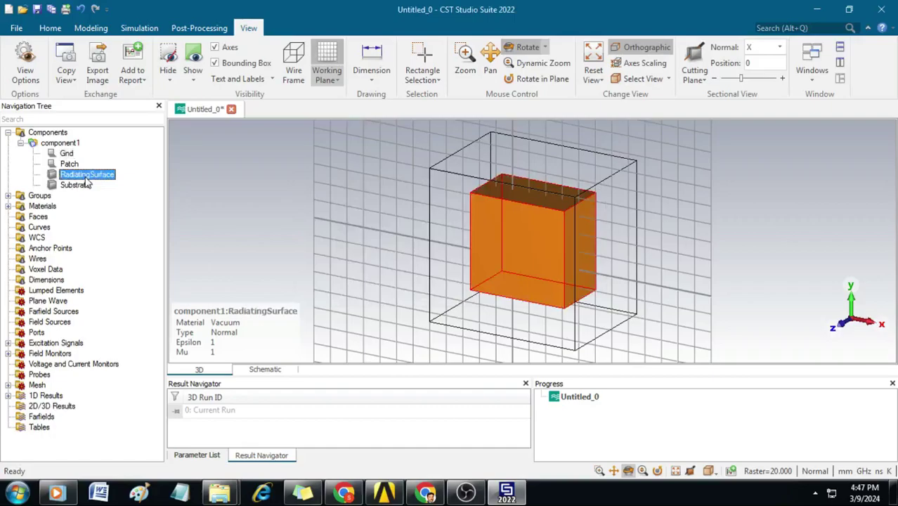
{"action": "key", "text": "Delete"}
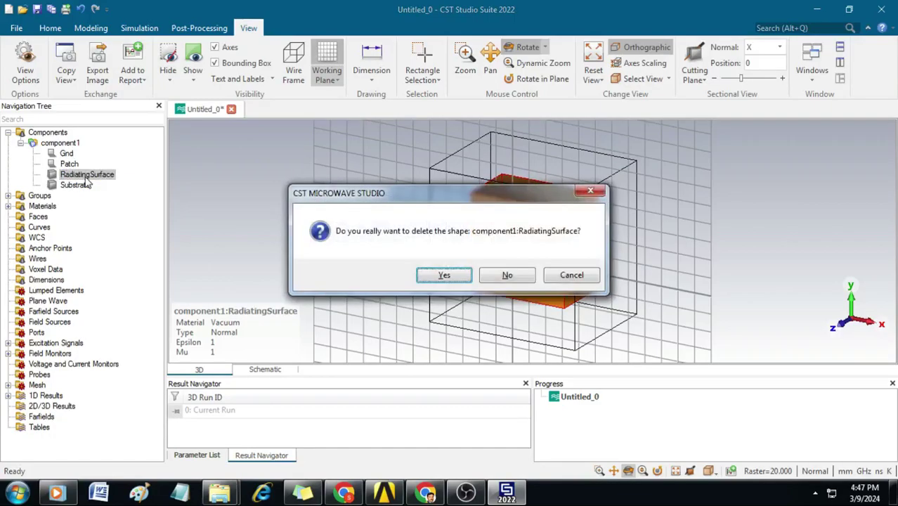
{"action": "left_click", "coordinate": [444, 275]}
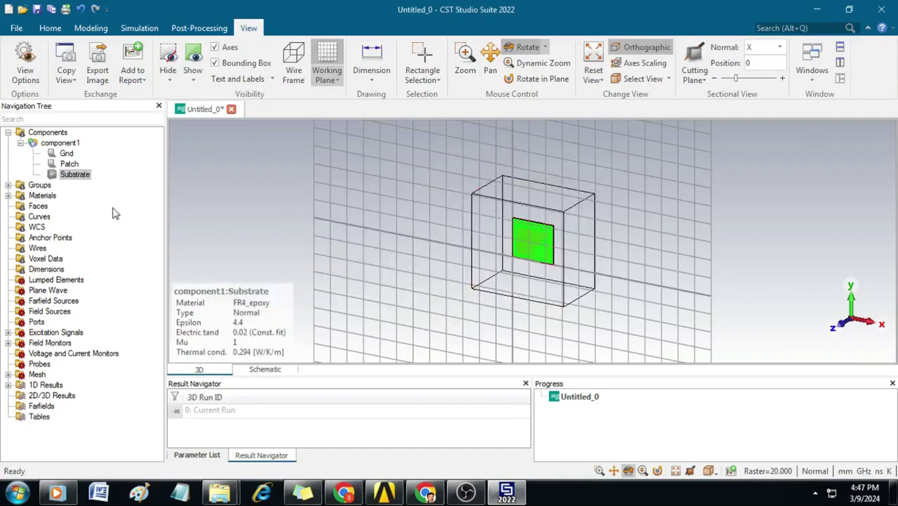
Assign the PEC material to the Gnd and Patch sheets together
{"action": "left_click", "coordinate": [69, 154]}
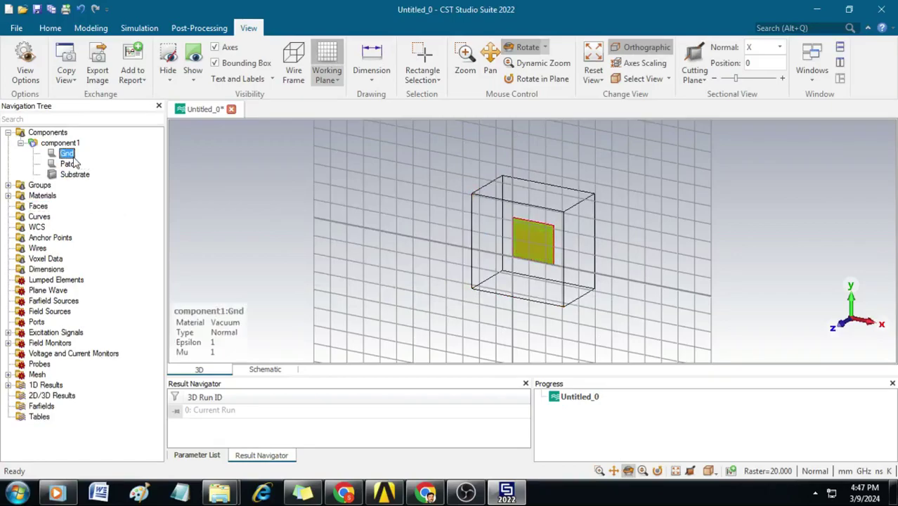
{"action": "left_click", "coordinate": [71, 164], "text": "ctrl"}
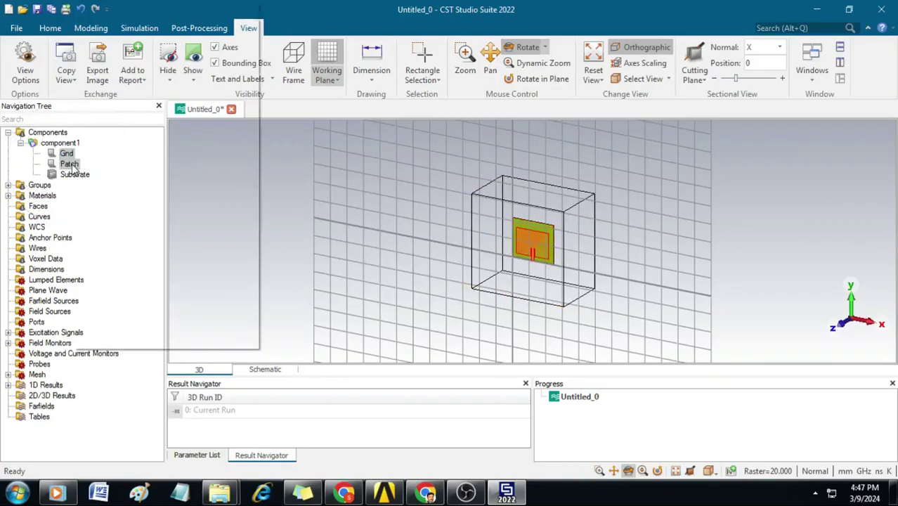
{"action": "right_click", "coordinate": [72, 169]}
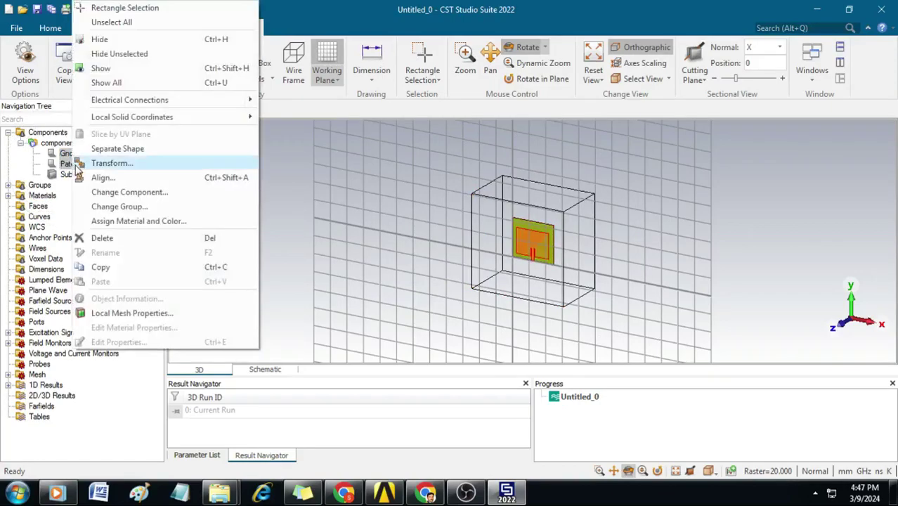
{"action": "left_click", "coordinate": [129, 222]}
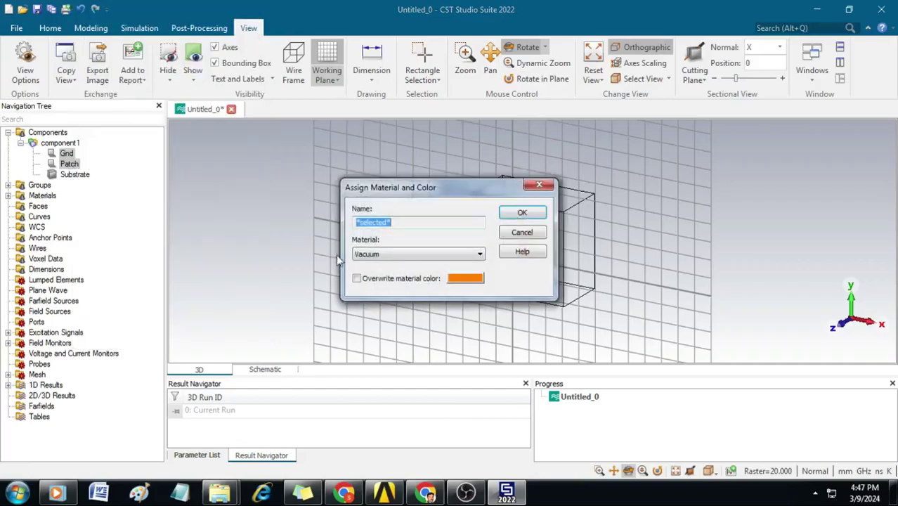
{"action": "left_click", "coordinate": [366, 258]}
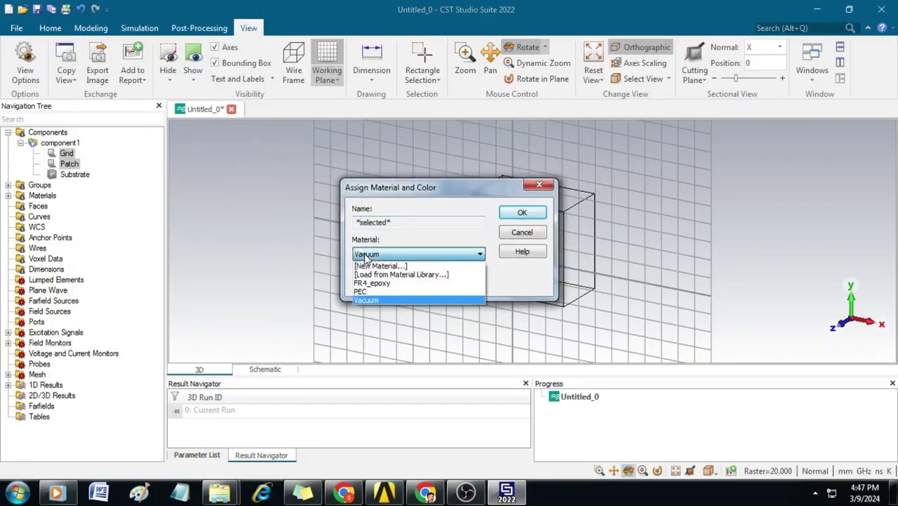
{"action": "left_click", "coordinate": [371, 293]}
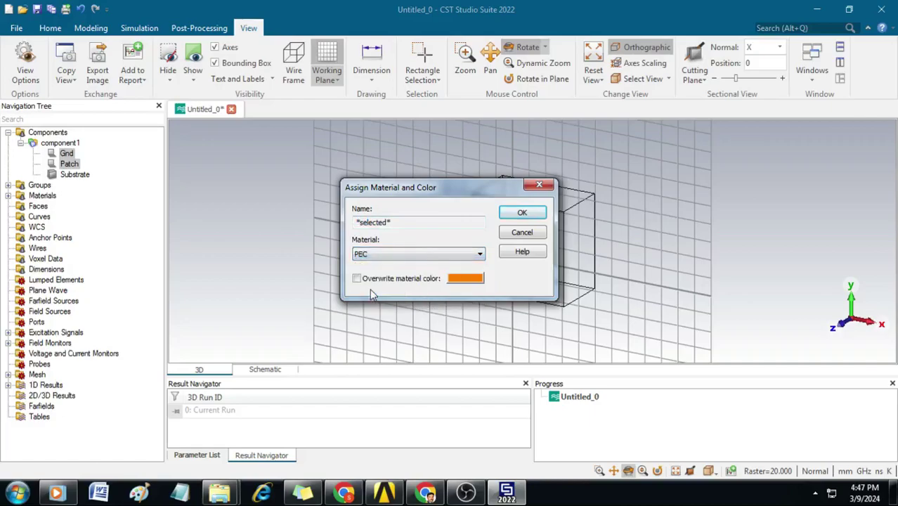
{"action": "left_click", "coordinate": [523, 214]}
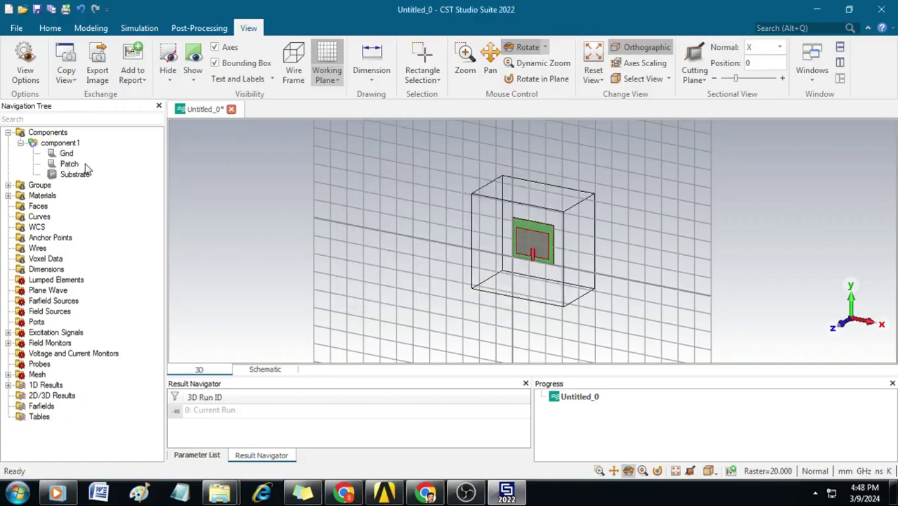
Thicken the Gnd and Patch sheets to 0.035 mm with the direction set to Inside
{"action": "left_click", "coordinate": [67, 154]}
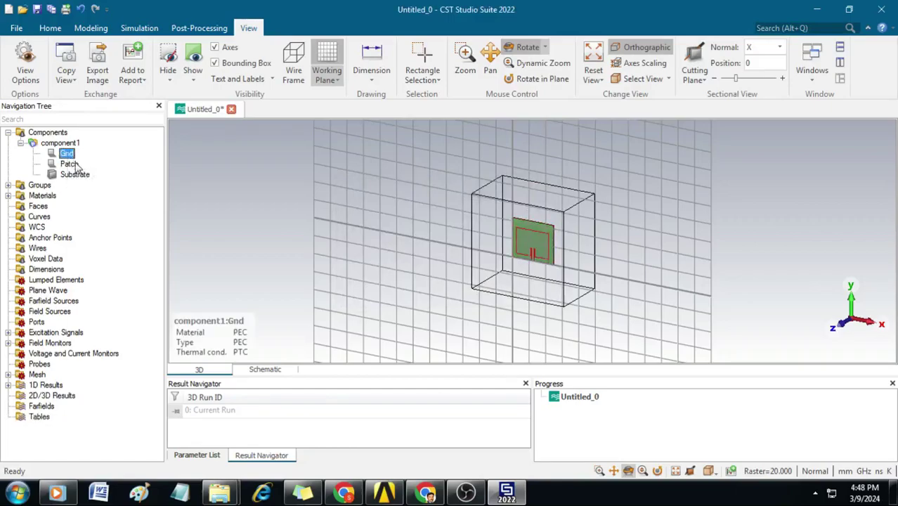
{"action": "left_click", "coordinate": [69, 164], "text": "ctrl"}
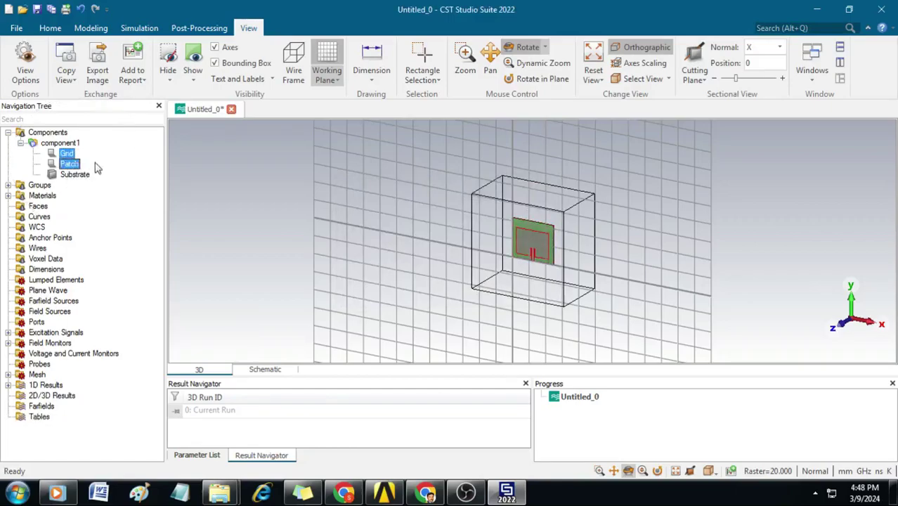
{"action": "left_click", "coordinate": [91, 28]}
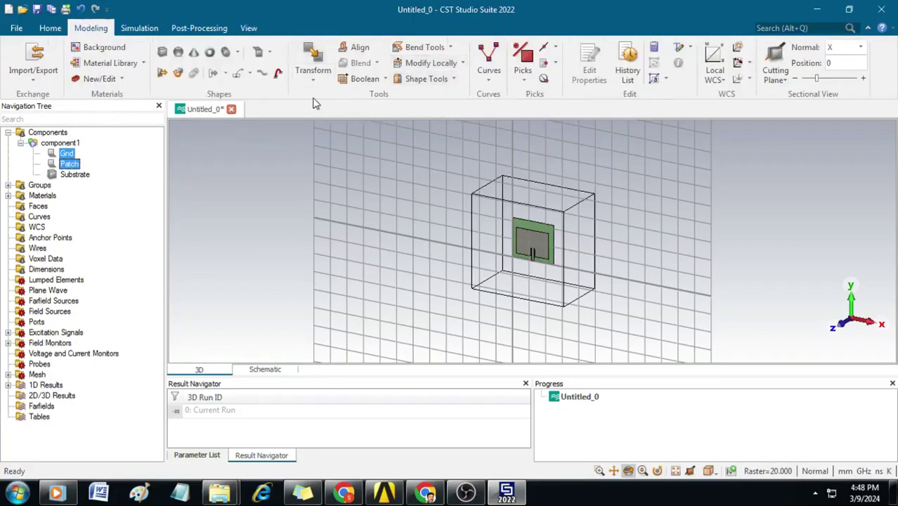
{"action": "left_click", "coordinate": [440, 81]}
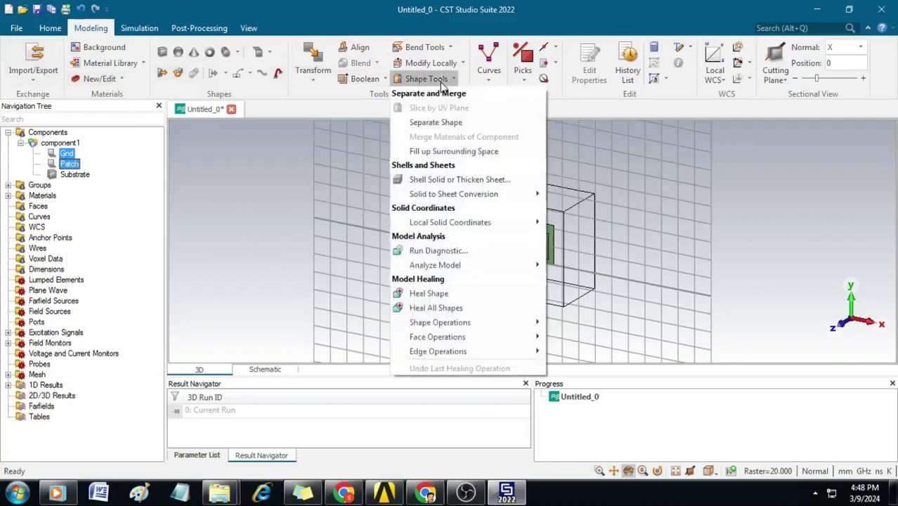
{"action": "left_click", "coordinate": [444, 181]}
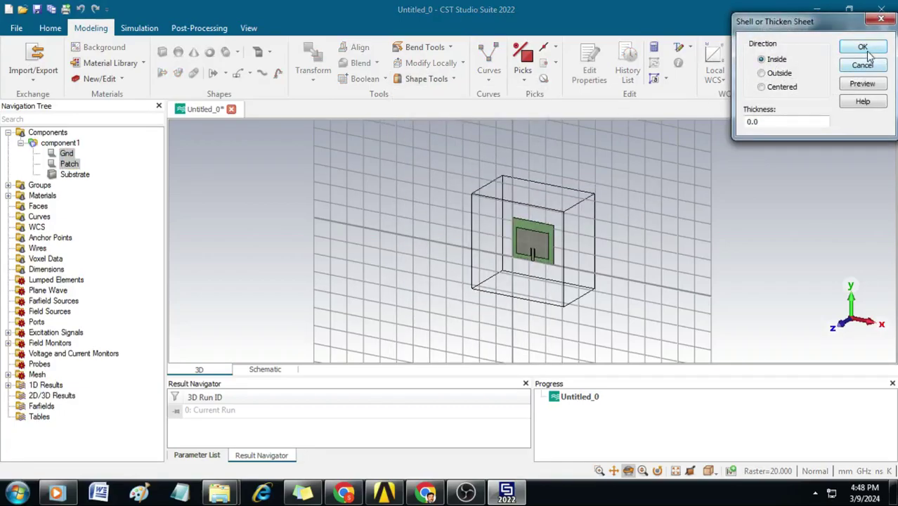
{"action": "left_click", "coordinate": [761, 122]}
{"action": "left_click", "coordinate": [863, 47]}
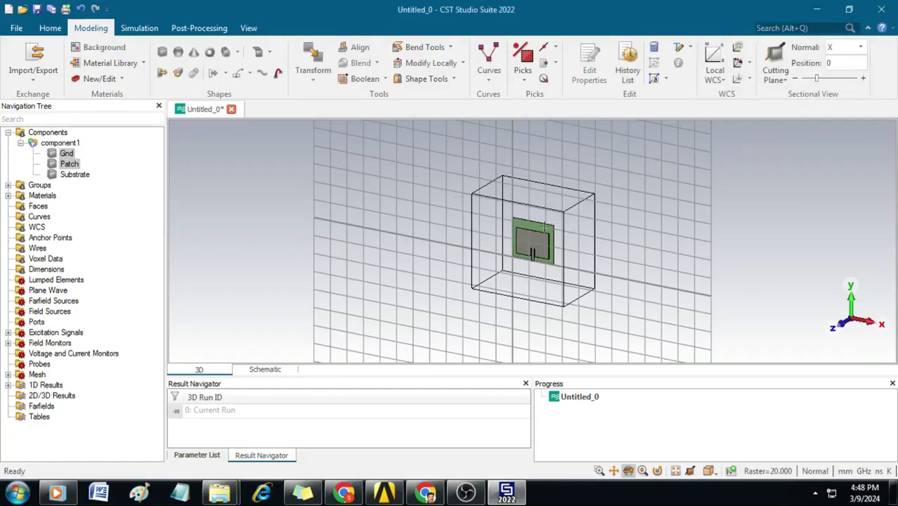
Edit the Patch's Thicken sheet operation in its history to use the Outside direction
{"action": "left_click_drag", "start_coordinate": [543, 246], "coordinate": [549, 207]}
{"action": "left_click_drag", "start_coordinate": [544, 242], "coordinate": [525, 251]}
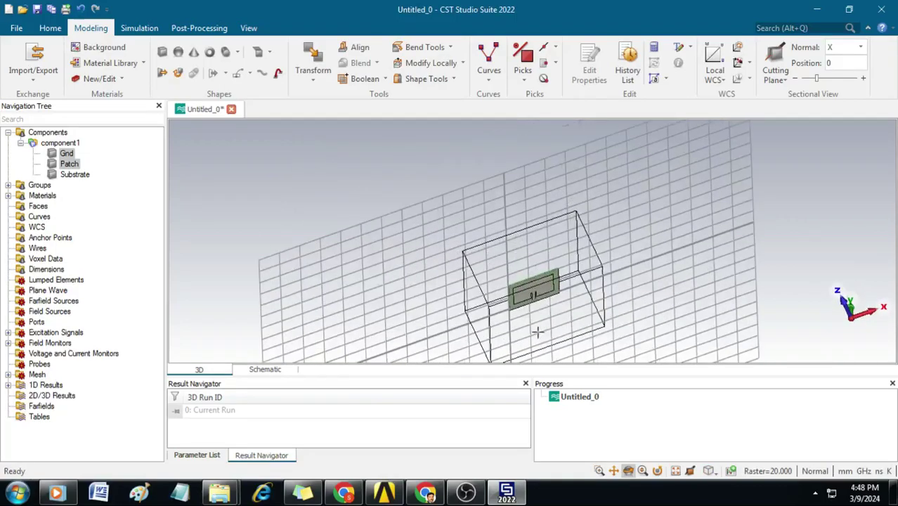
{"action": "scroll", "coordinate": [537, 332], "scroll_direction": "up", "scroll_amount": 5}
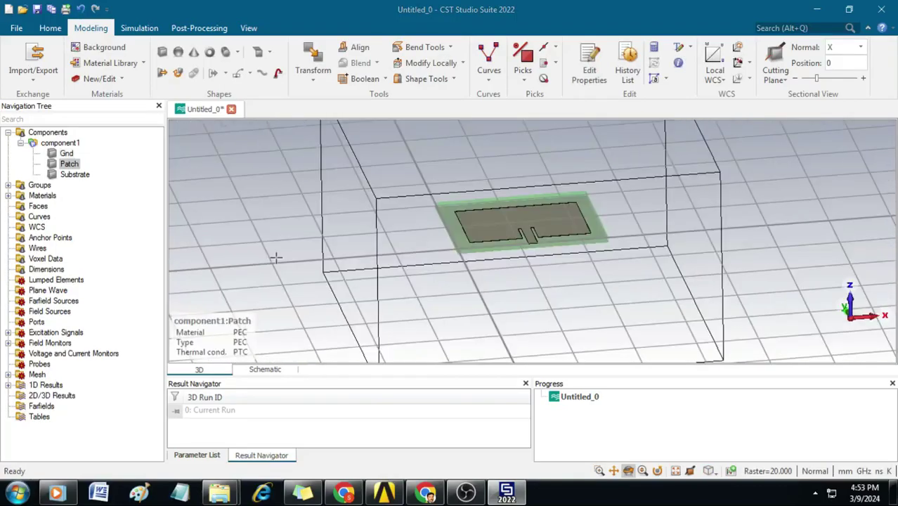
{"action": "left_click", "coordinate": [71, 165]}
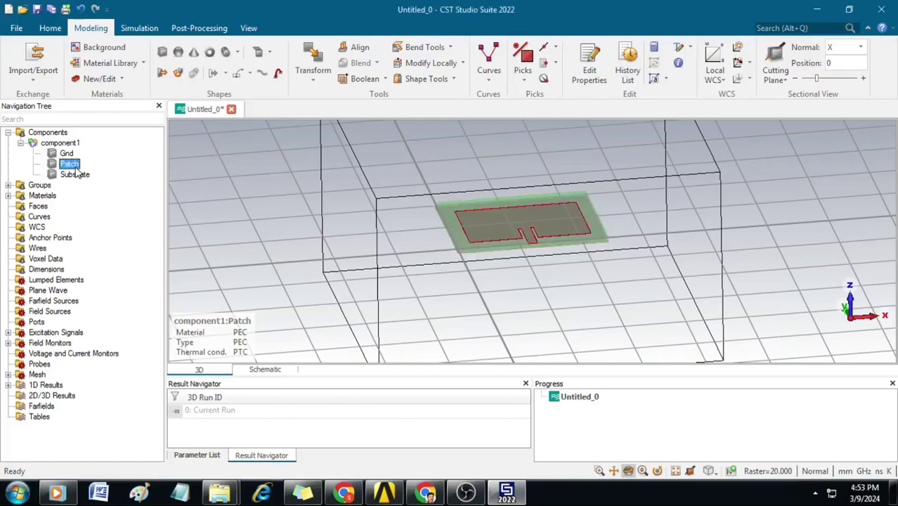
{"action": "double_click", "coordinate": [77, 167]}
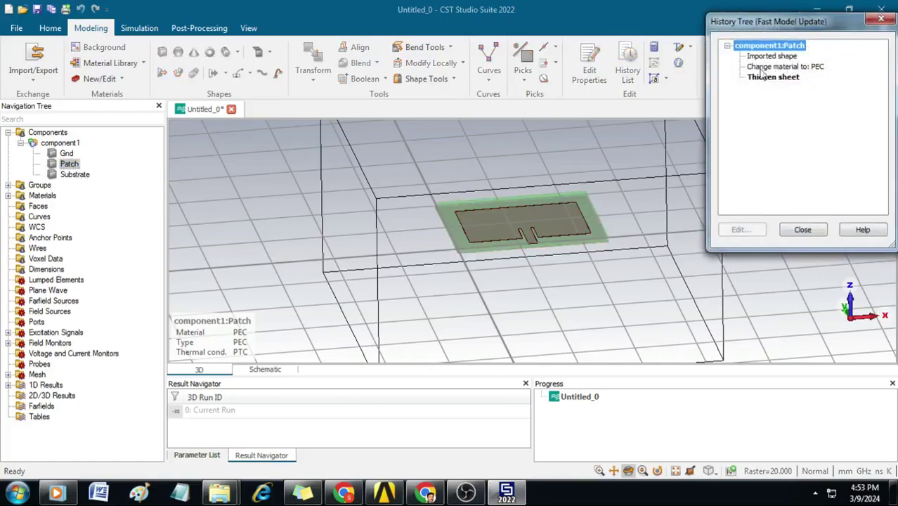
{"action": "double_click", "coordinate": [771, 77]}
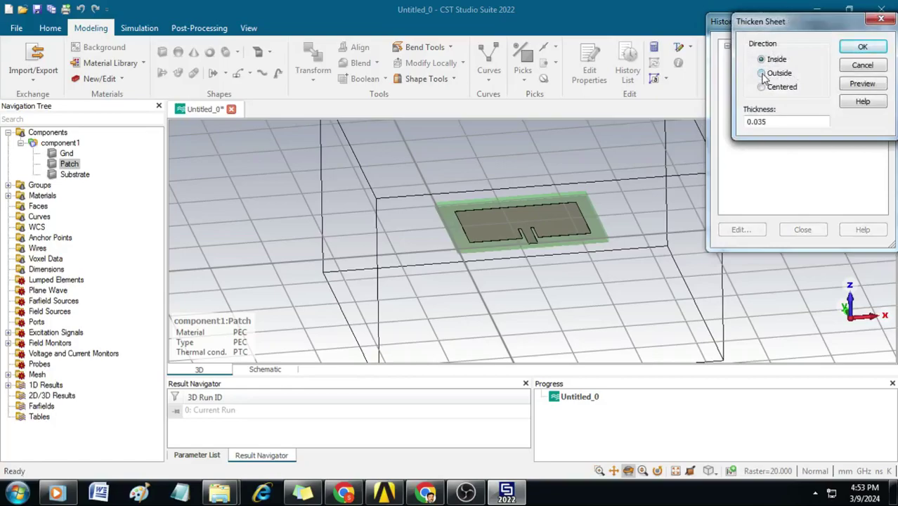
{"action": "left_click", "coordinate": [761, 73]}
{"action": "left_click", "coordinate": [861, 47]}
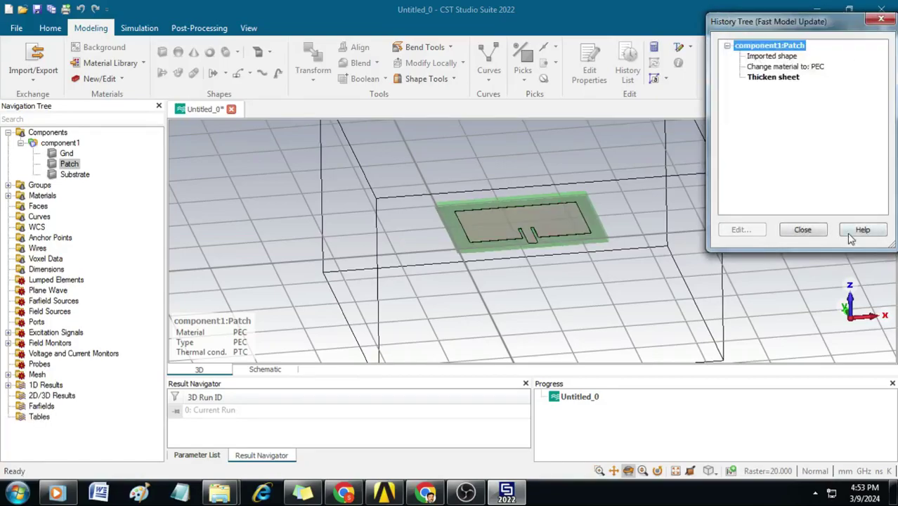
{"action": "left_click", "coordinate": [812, 233]}
Examine up close how the thickened Patch and Gnd lie against the Substrate
{"action": "scroll", "coordinate": [539, 265], "scroll_direction": "down", "scroll_amount": 2}
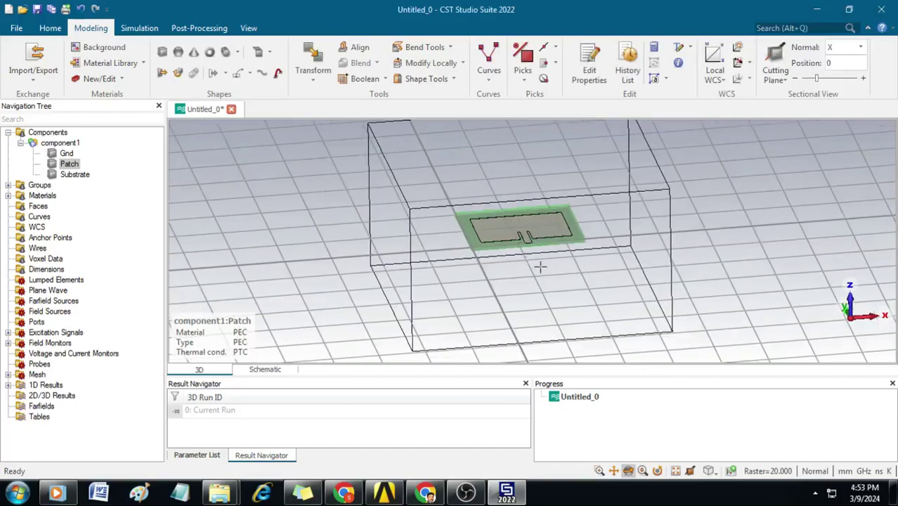
{"action": "scroll", "coordinate": [481, 206], "scroll_direction": "up", "scroll_amount": 10}
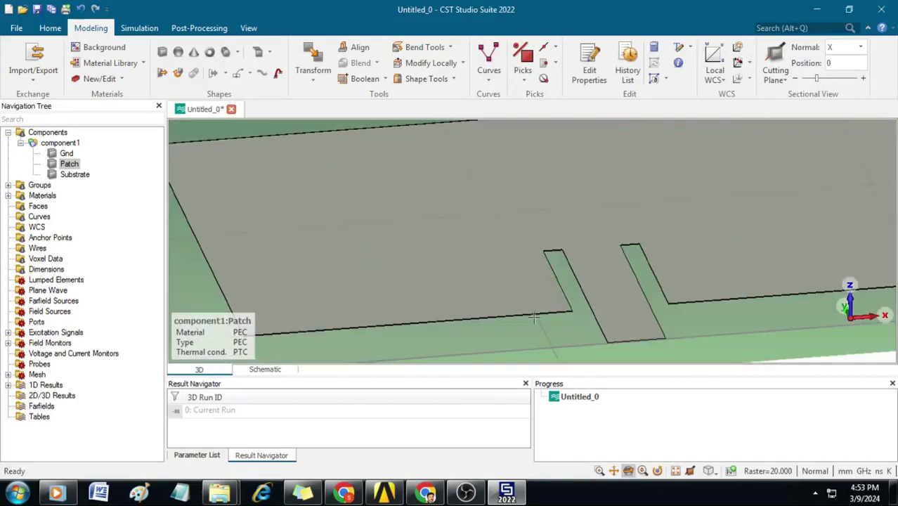
{"action": "left_click_drag", "start_coordinate": [534, 317], "coordinate": [483, 266]}
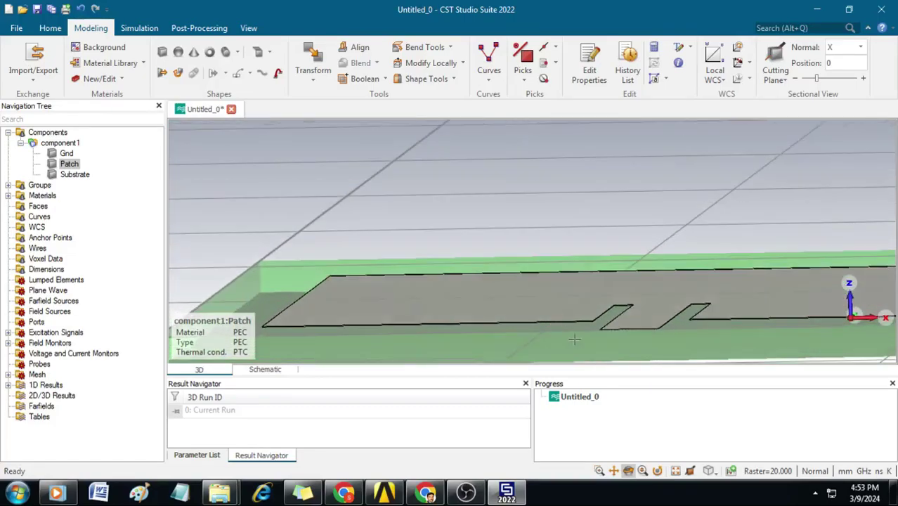
{"action": "scroll", "coordinate": [575, 332], "scroll_direction": "up", "scroll_amount": 6}
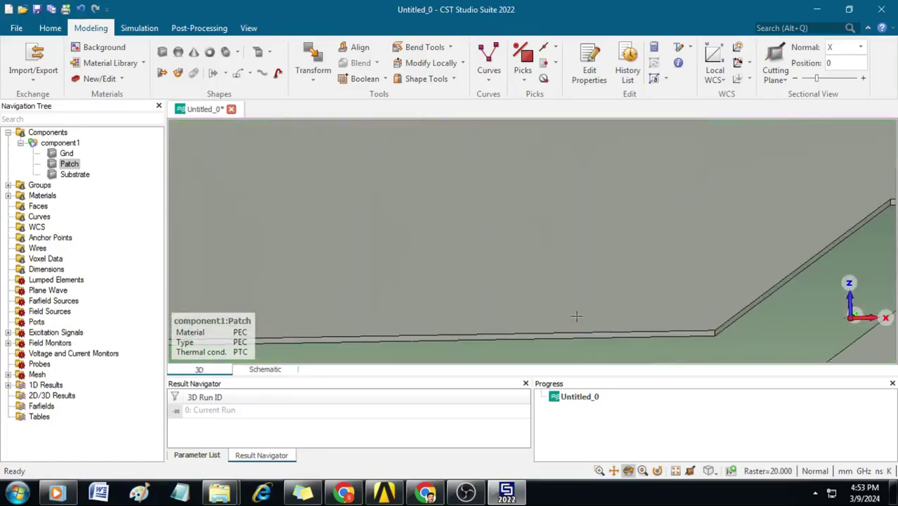
{"action": "scroll", "coordinate": [576, 312], "scroll_direction": "down", "scroll_amount": 8}
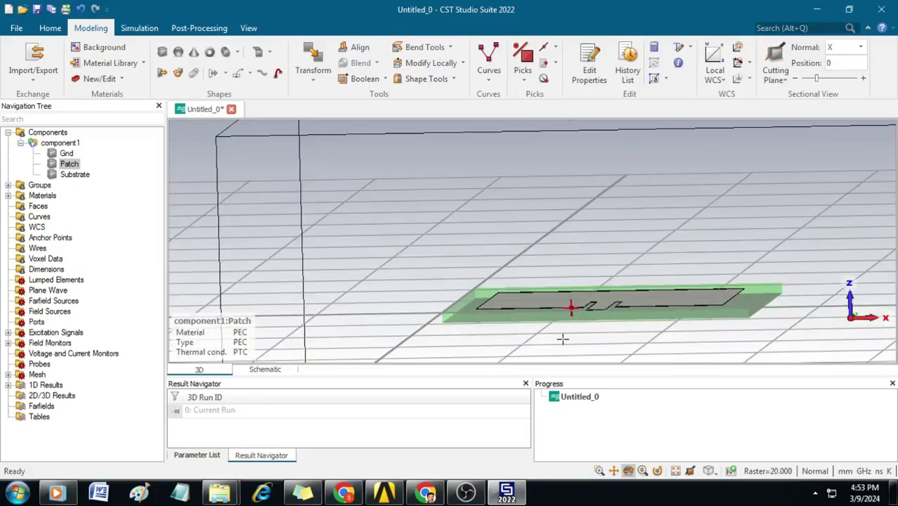
{"action": "scroll", "coordinate": [464, 312], "scroll_direction": "down", "scroll_amount": 5}
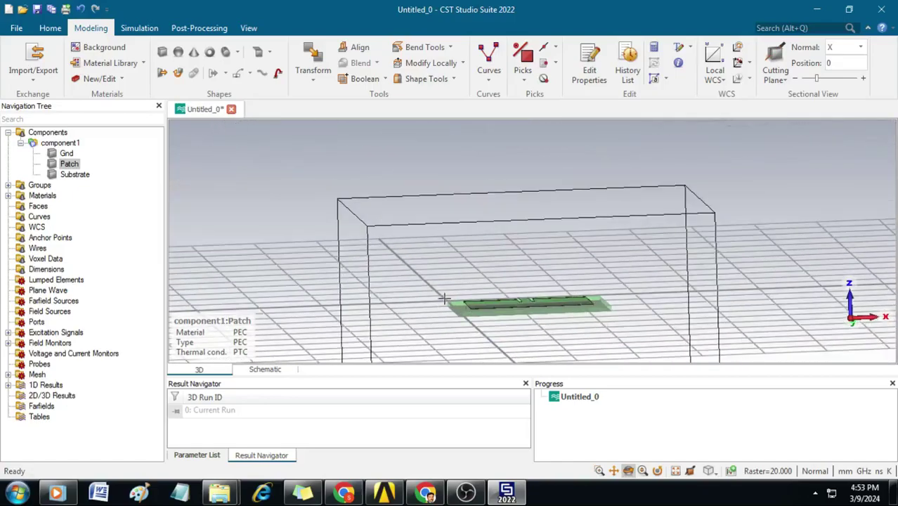
{"action": "scroll", "coordinate": [443, 297], "scroll_direction": "up", "scroll_amount": 5}
{"action": "left_click", "coordinate": [66, 153]}
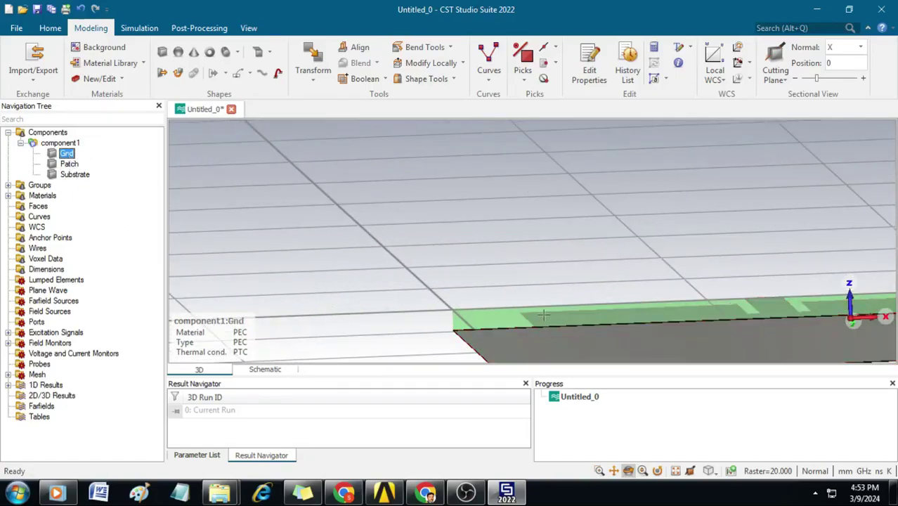
{"action": "scroll", "coordinate": [569, 315], "scroll_direction": "up", "scroll_amount": 5}
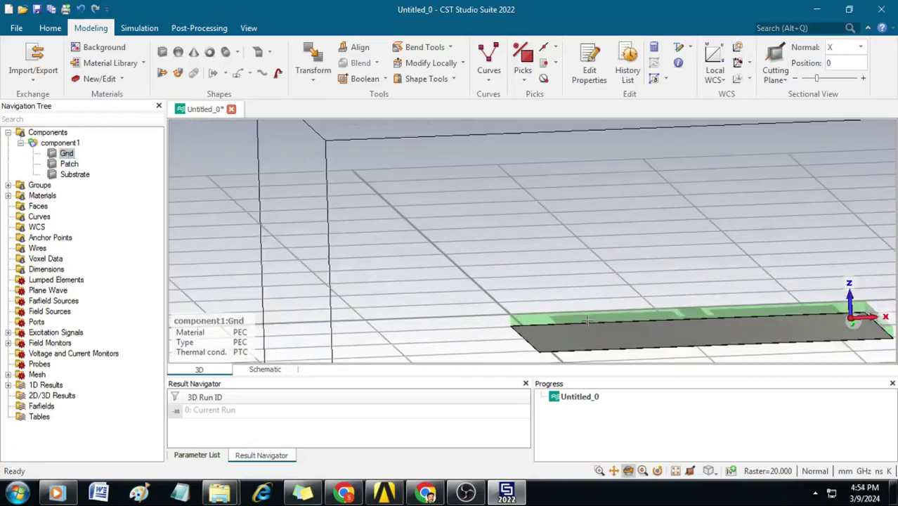
{"action": "mouse_move", "coordinate": [583, 316]}
{"action": "left_mouse_down"}
{"action": "mouse_move", "coordinate": [611, 316]}
{"action": "mouse_move", "coordinate": [583, 318]}
{"action": "left_mouse_up"}
{"action": "left_click", "coordinate": [76, 174]}
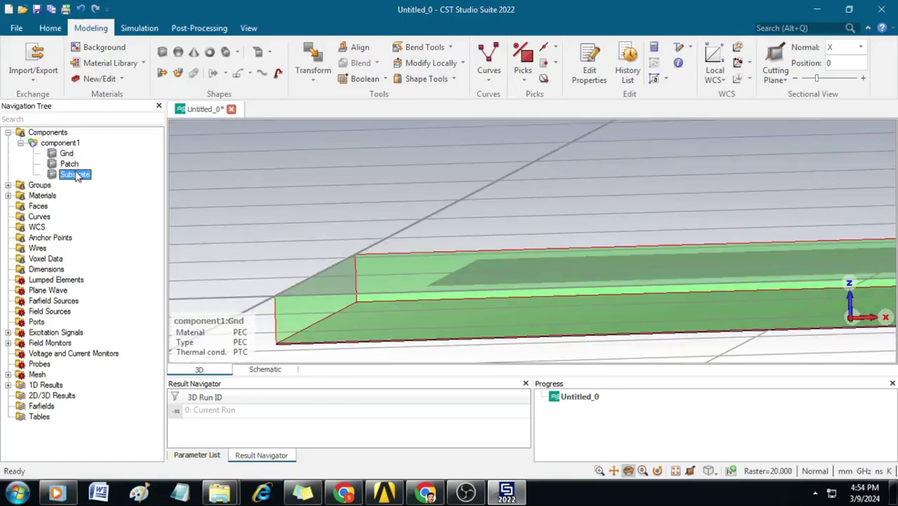
{"action": "left_click_drag", "start_coordinate": [489, 289], "coordinate": [492, 282]}
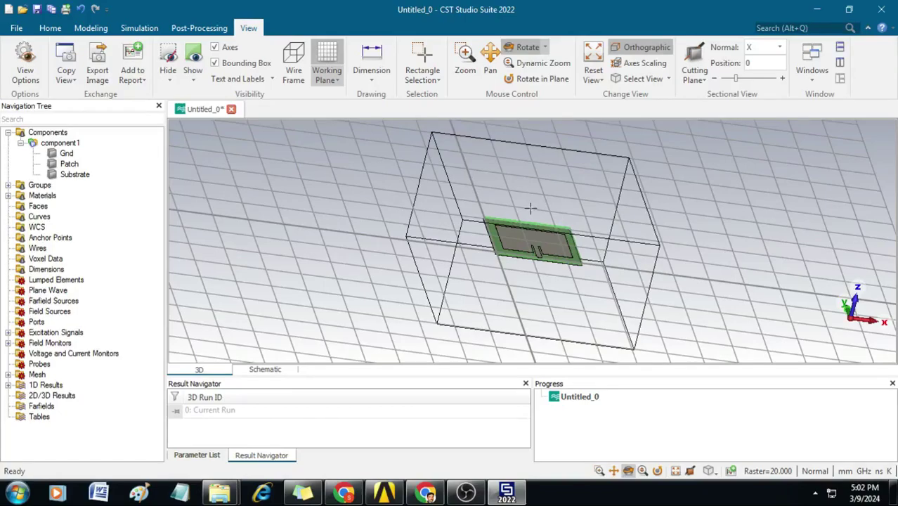
Pick the thin end face of the Patch's feed line at the Substrate edge
{"action": "left_click", "coordinate": [104, 29]}
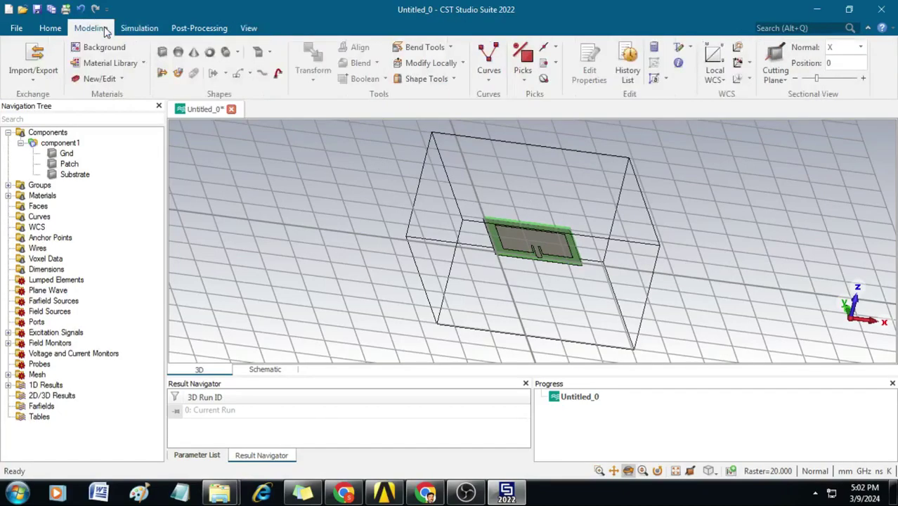
{"action": "left_click", "coordinate": [522, 75]}
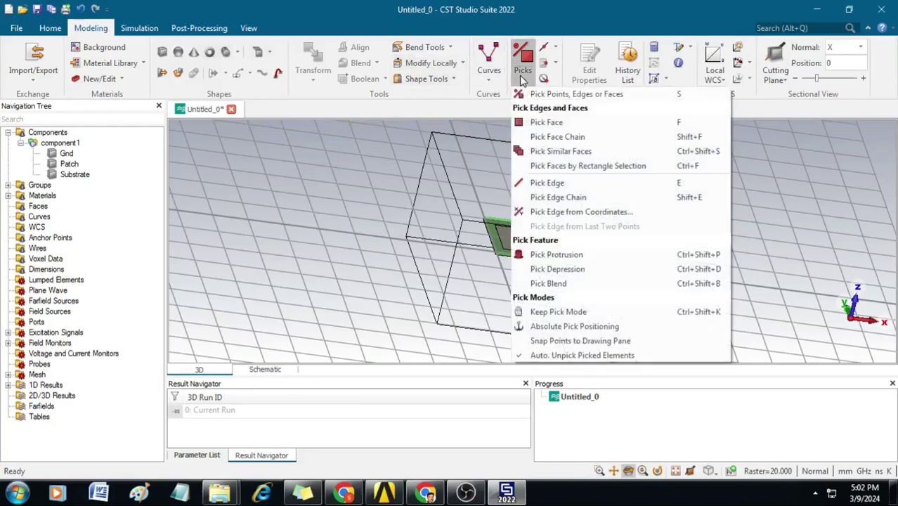
{"action": "left_click", "coordinate": [546, 123]}
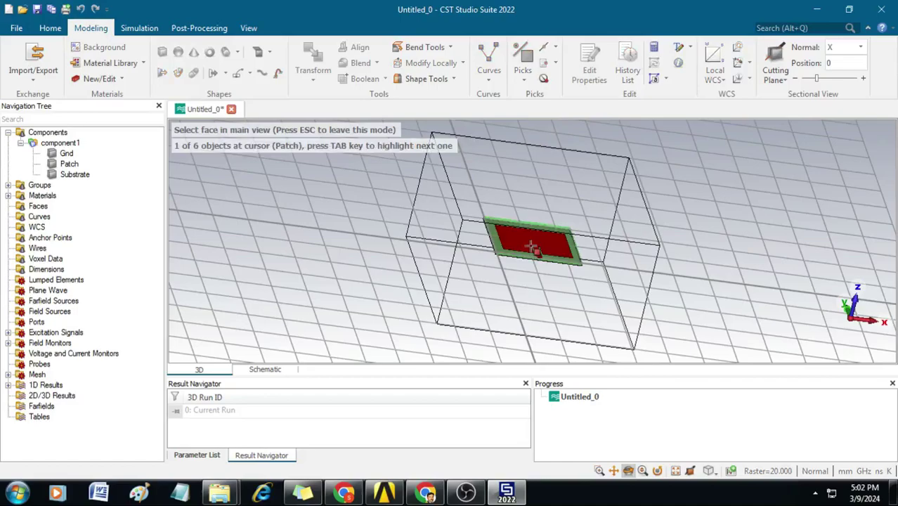
{"action": "scroll", "coordinate": [532, 246], "scroll_direction": "up", "scroll_amount": 8}
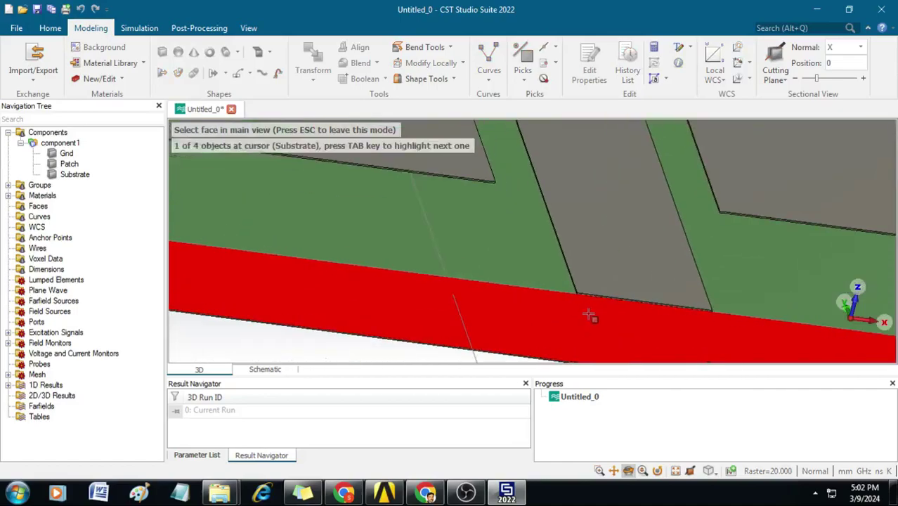
{"action": "scroll", "coordinate": [590, 316], "scroll_direction": "up", "scroll_amount": 3}
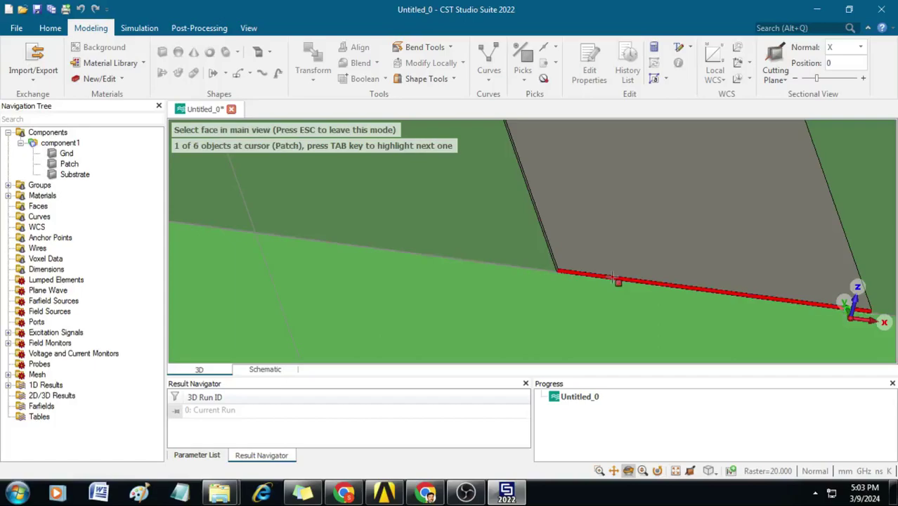
{"action": "left_click", "coordinate": [616, 279]}
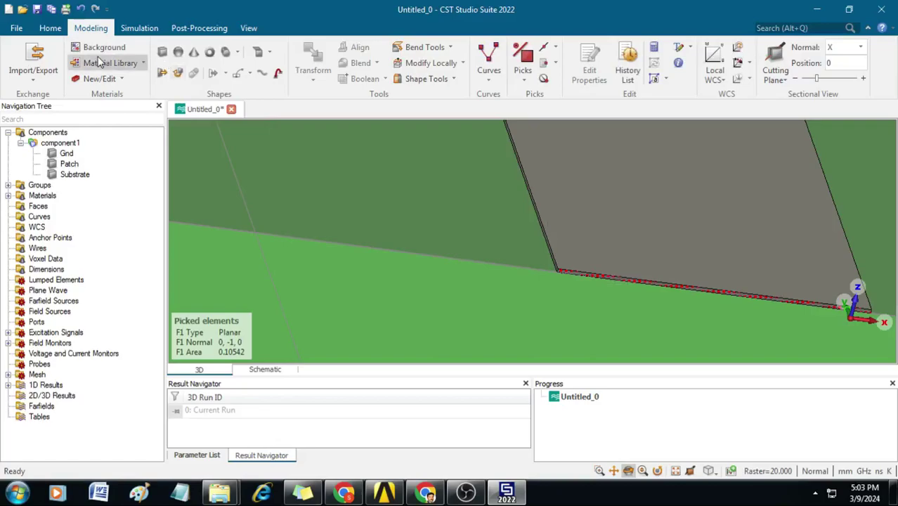
Calculate the port extension coefficient for a microstrip with Er 4.4 using the solver's port macro
{"action": "left_click", "coordinate": [50, 28]}
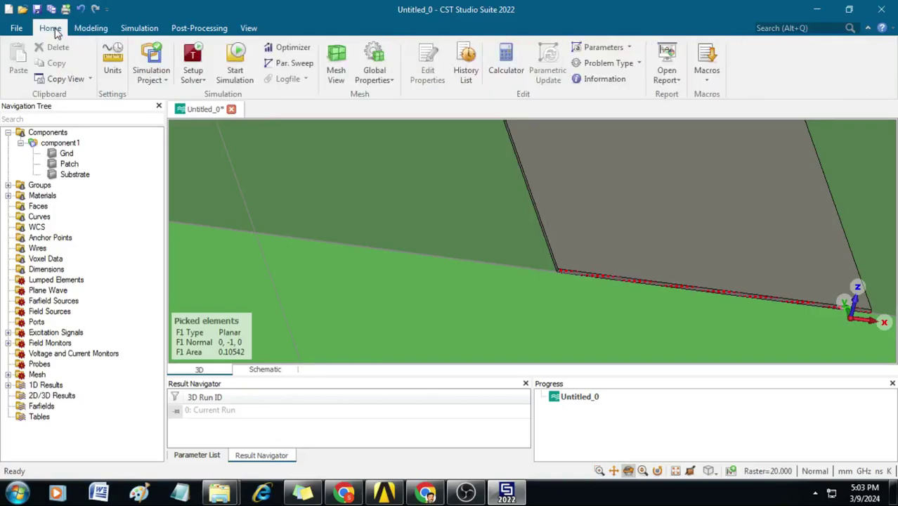
{"action": "left_click", "coordinate": [718, 81]}
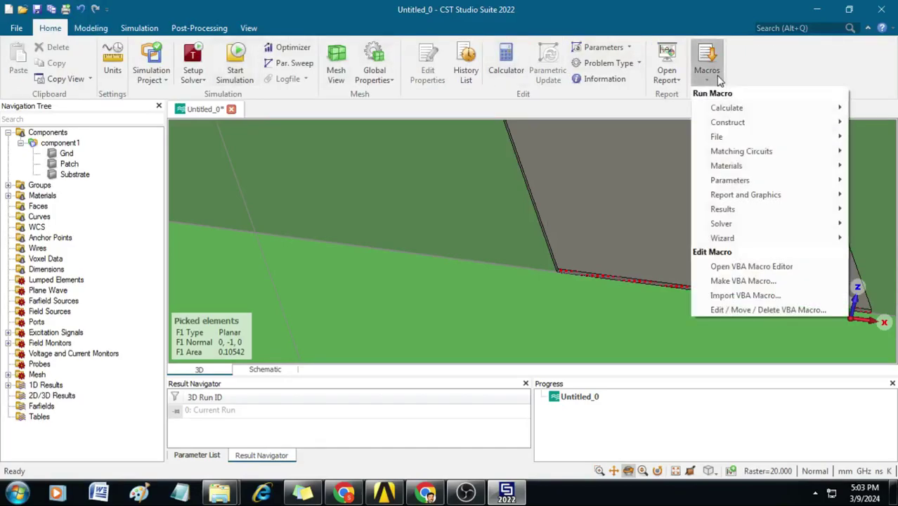
{"action": "mouse_move", "coordinate": [730, 225]}
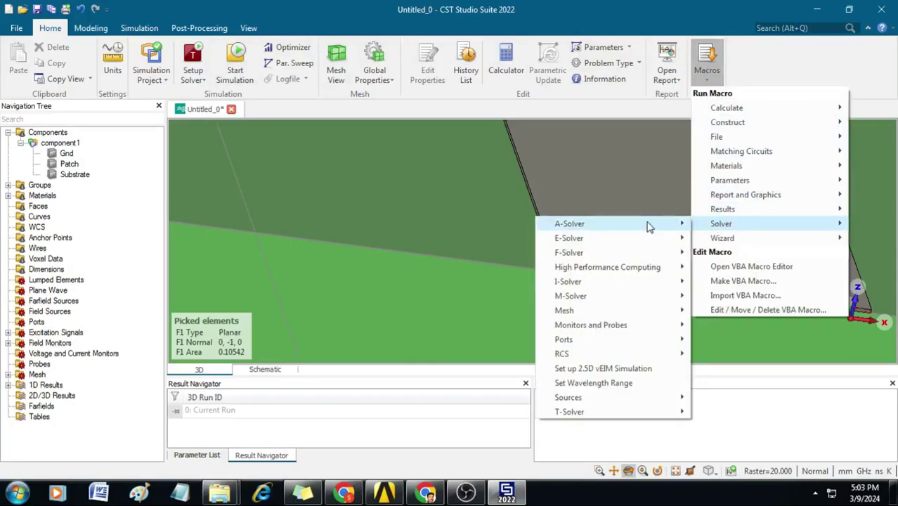
{"action": "mouse_move", "coordinate": [593, 313]}
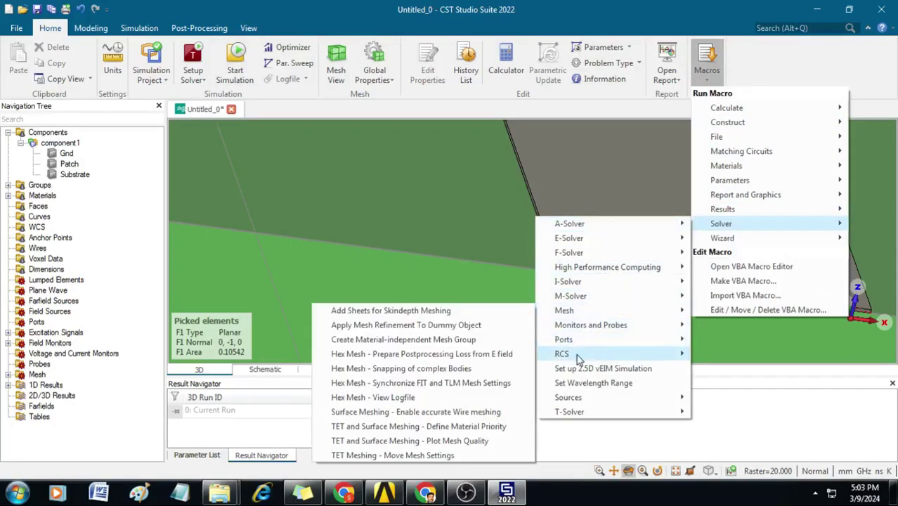
{"action": "mouse_move", "coordinate": [583, 342]}
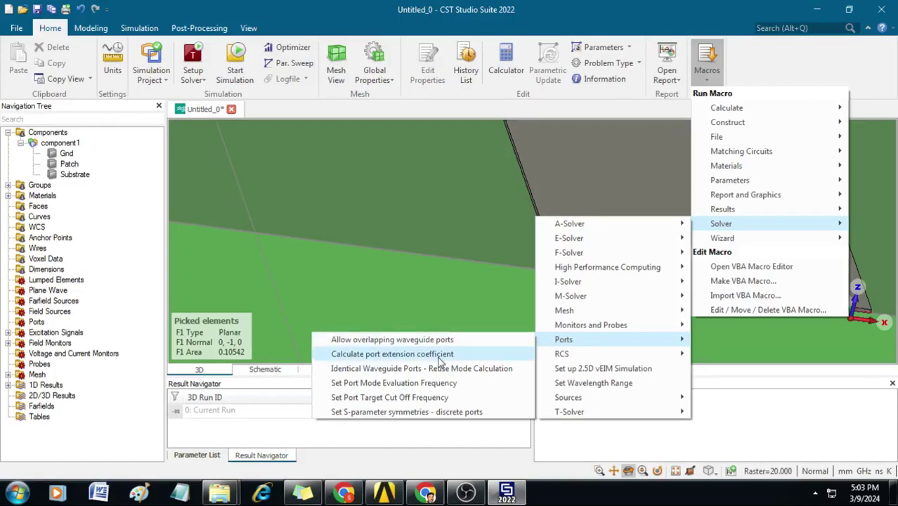
{"action": "left_click", "coordinate": [440, 357]}
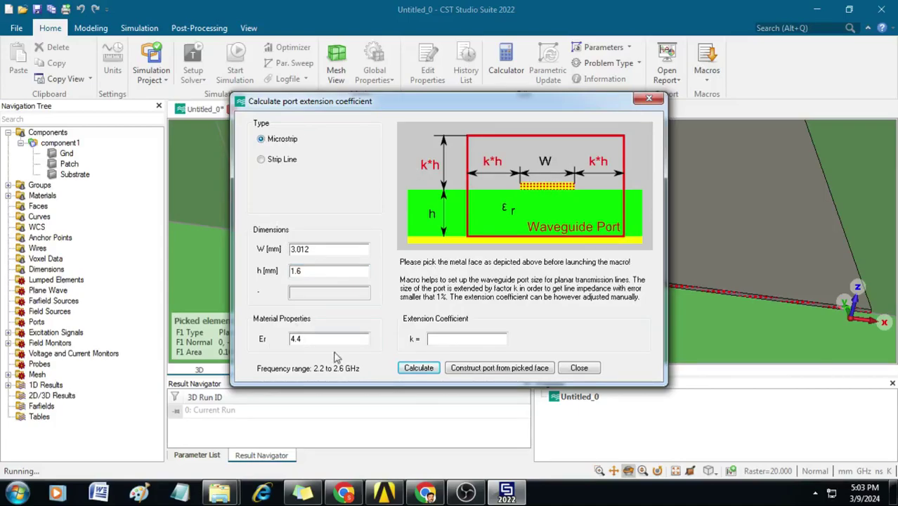
{"action": "left_click", "coordinate": [295, 338]}
{"action": "type", "text": "4.4"}
{"action": "left_click", "coordinate": [421, 369]}
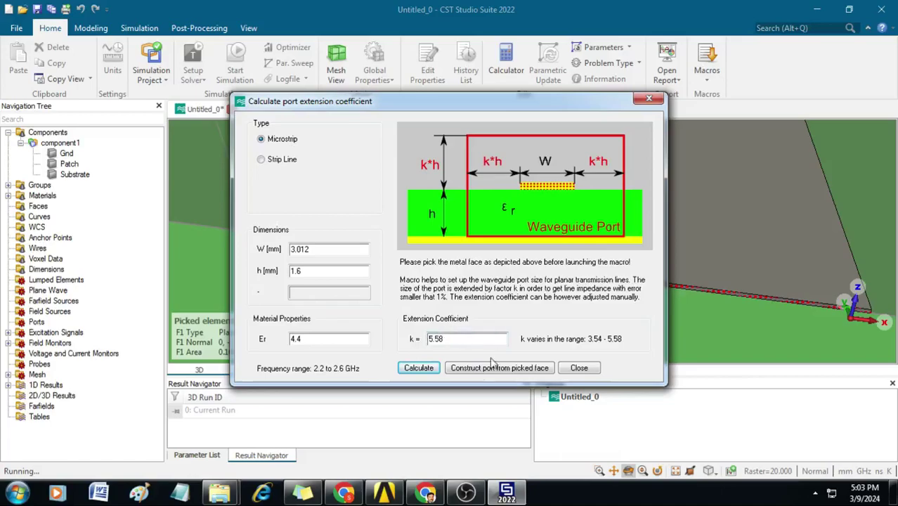
Construct the waveguide port from the picked feed face with the calculated coefficient, close the macro and check the port on the antenna
{"action": "left_click", "coordinate": [478, 372]}
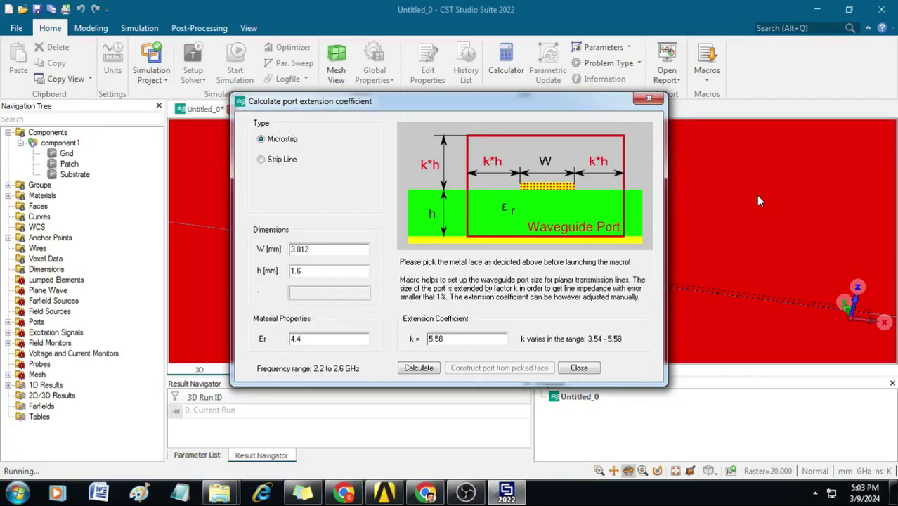
{"action": "left_click", "coordinate": [578, 369]}
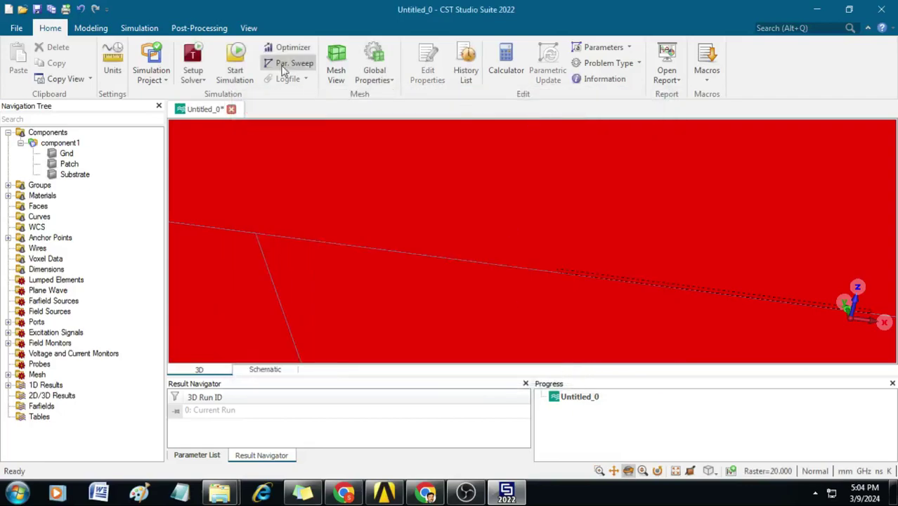
{"action": "left_click", "coordinate": [249, 29]}
{"action": "left_click", "coordinate": [594, 55]}
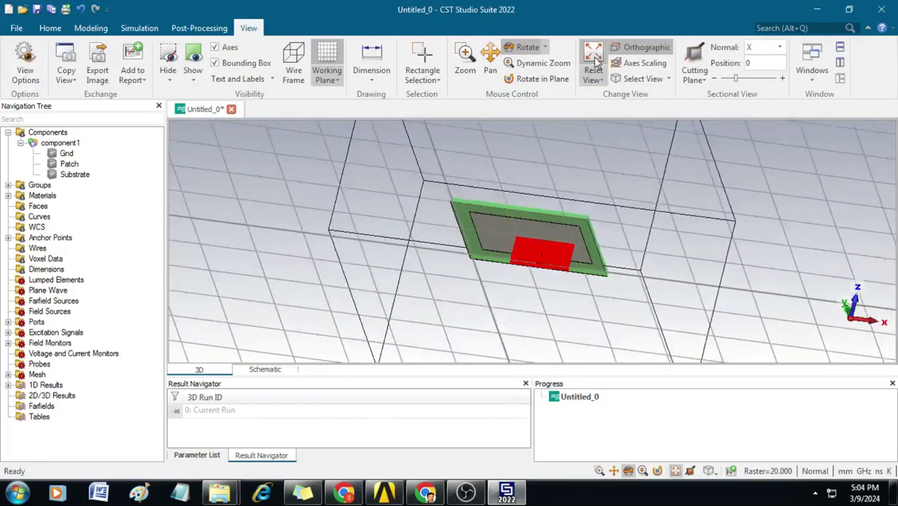
{"action": "left_click_drag", "start_coordinate": [636, 225], "coordinate": [695, 291]}
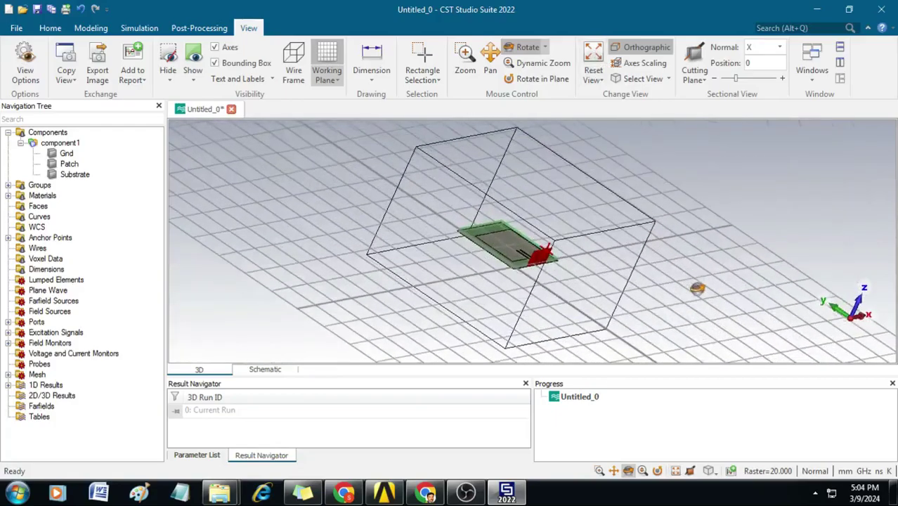
{"action": "key", "text": "space"}
{"action": "scroll", "coordinate": [521, 272], "scroll_direction": "up", "scroll_amount": 5}
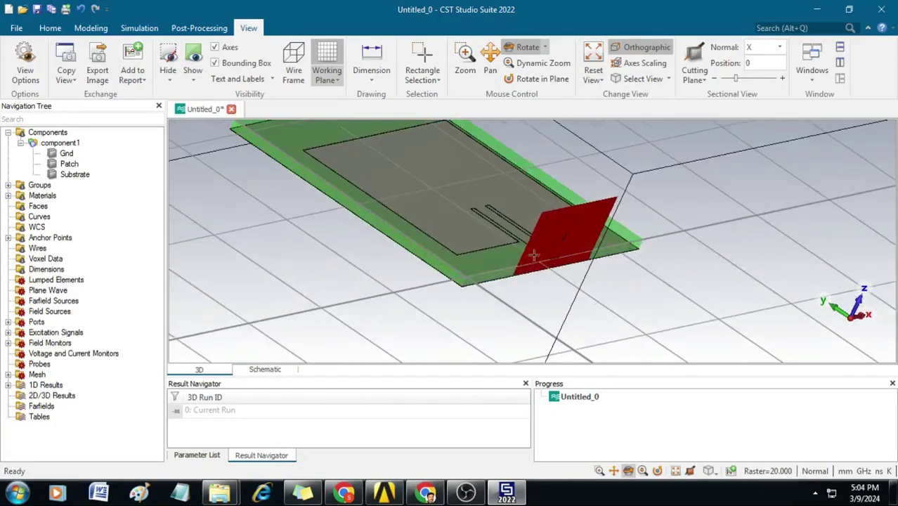
{"action": "left_click_drag", "start_coordinate": [521, 273], "coordinate": [404, 242]}
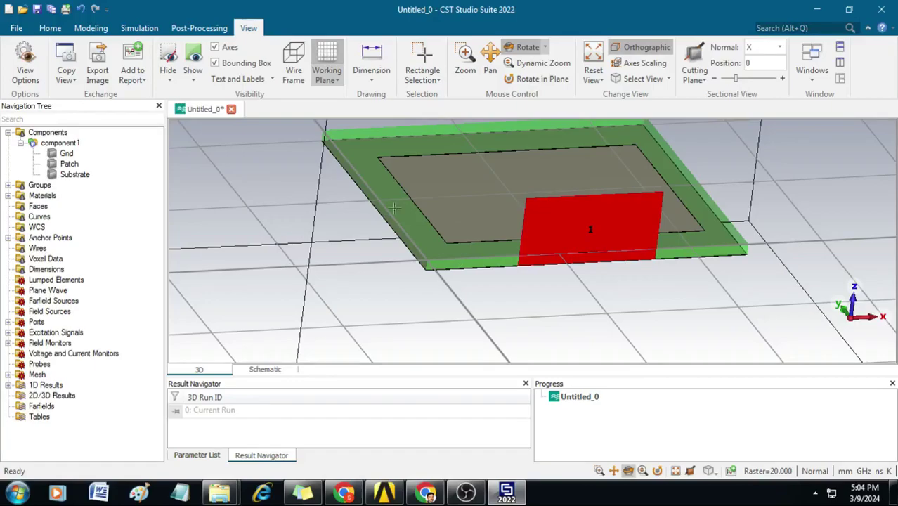
Define an E-Field monitor at 2.4 GHz, replacing the existing monitor of the same name
{"action": "left_click", "coordinate": [137, 30]}
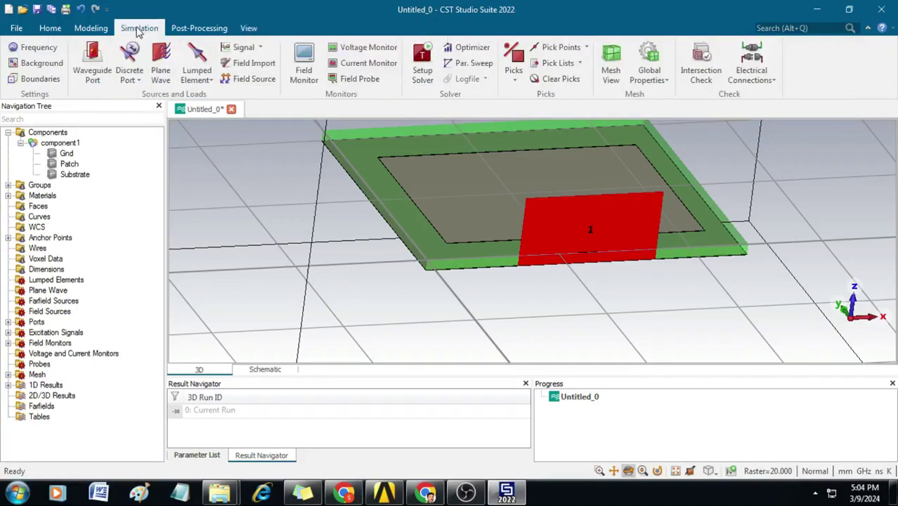
{"action": "left_click", "coordinate": [307, 65]}
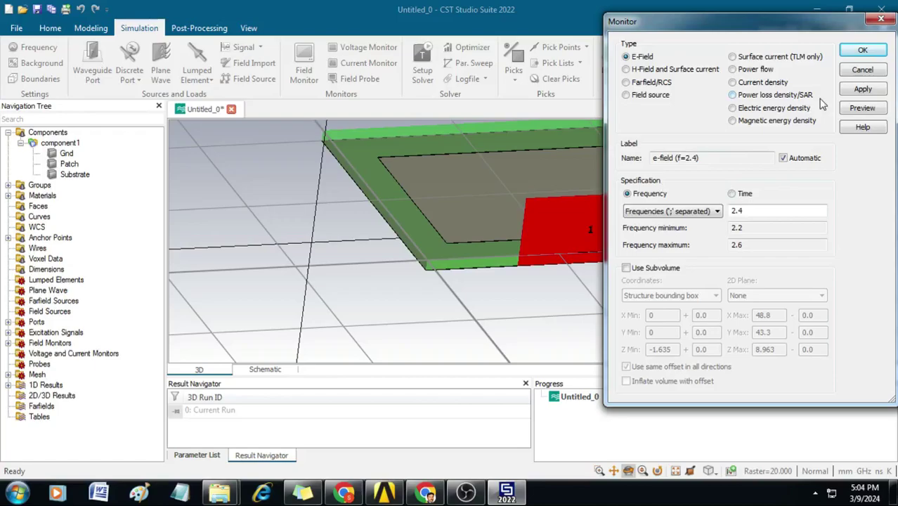
{"action": "left_click", "coordinate": [858, 53]}
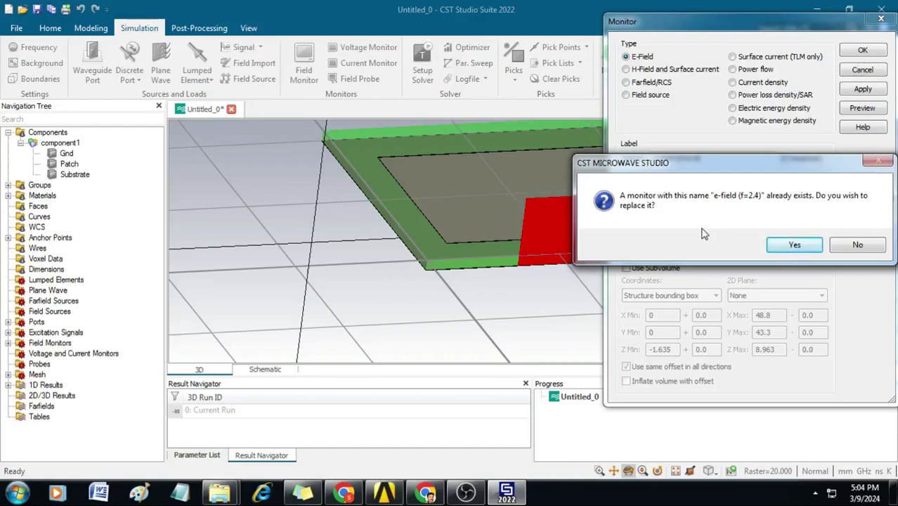
{"action": "left_click", "coordinate": [794, 245]}
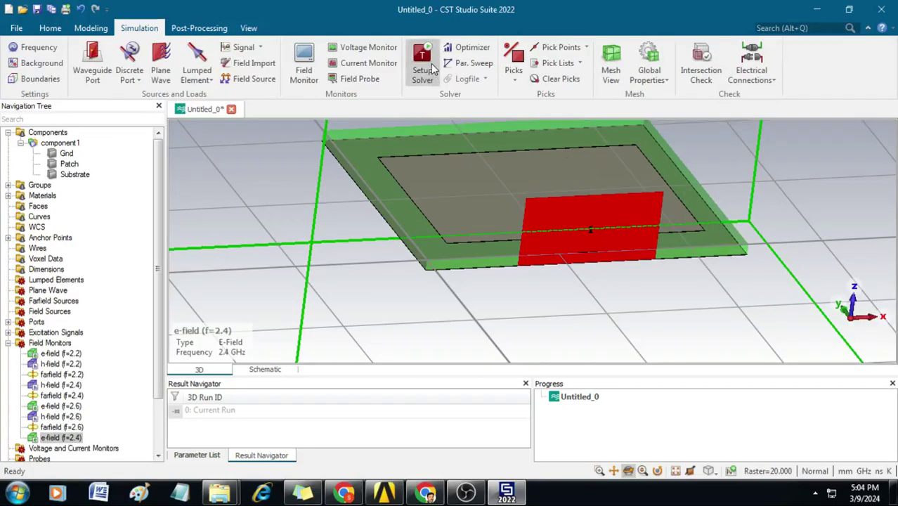
Start the time domain solver with a hexahedral mesh, -40 dB accuracy and all ports as source
{"action": "left_click", "coordinate": [424, 67]}
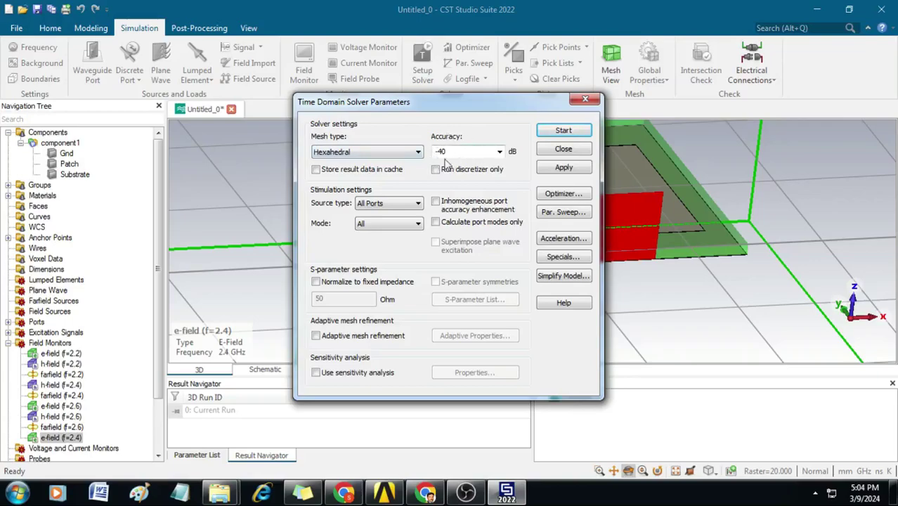
{"action": "left_click", "coordinate": [571, 135]}
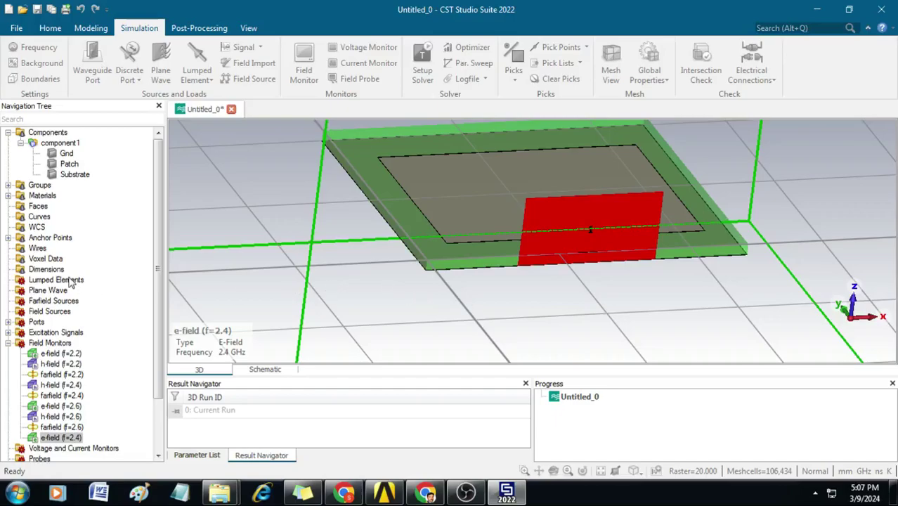
Display the S1,1 curve from the S-Parameters in the 1D Results
{"action": "left_click", "coordinate": [9, 343]}
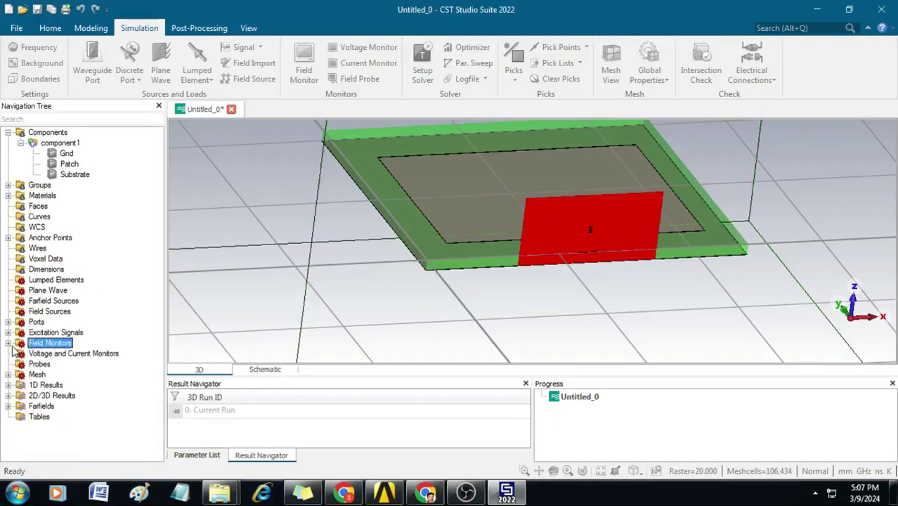
{"action": "left_click", "coordinate": [9, 385]}
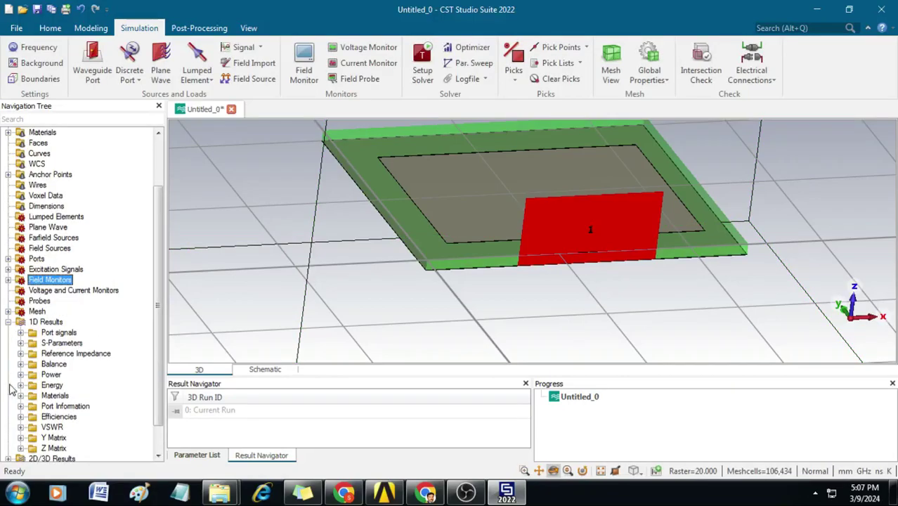
{"action": "left_click", "coordinate": [21, 343]}
{"action": "left_click", "coordinate": [57, 353]}
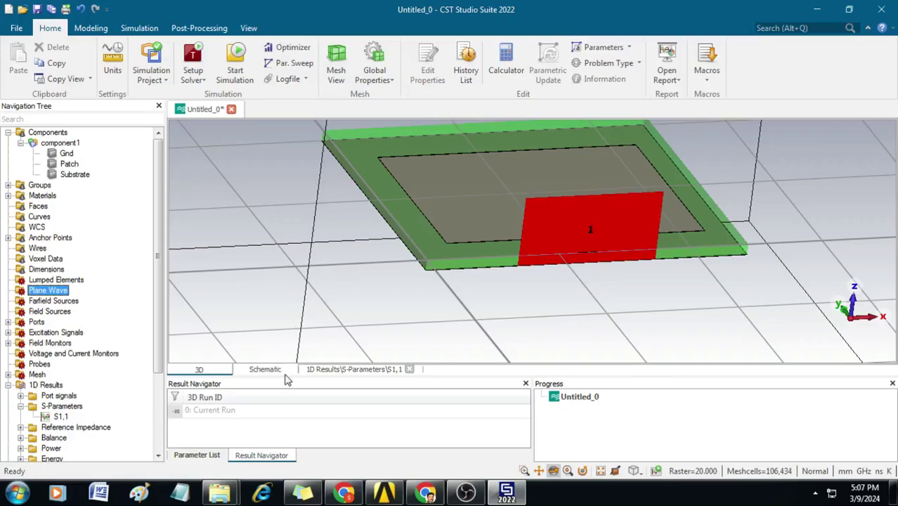
{"action": "left_click", "coordinate": [327, 370]}
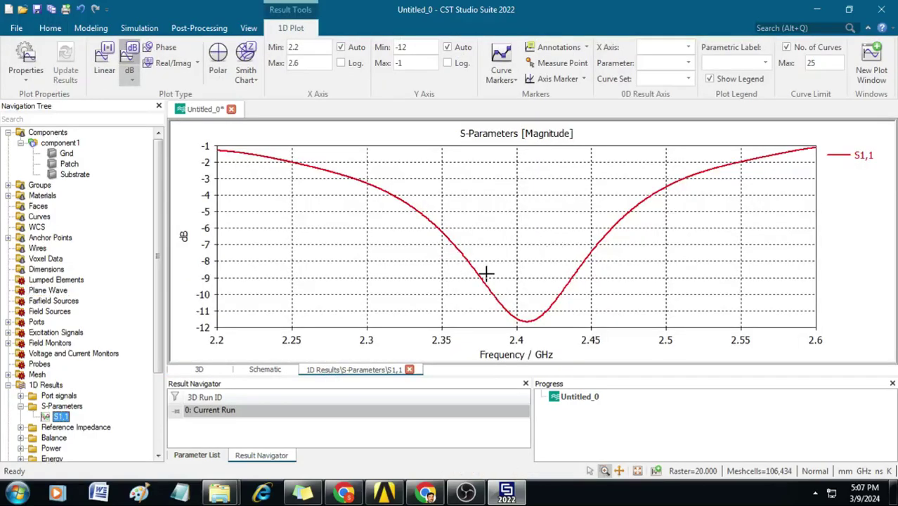
Place an axis marker at 2.4 GHz on the S1,1 plot
{"action": "right_click", "coordinate": [568, 177]}
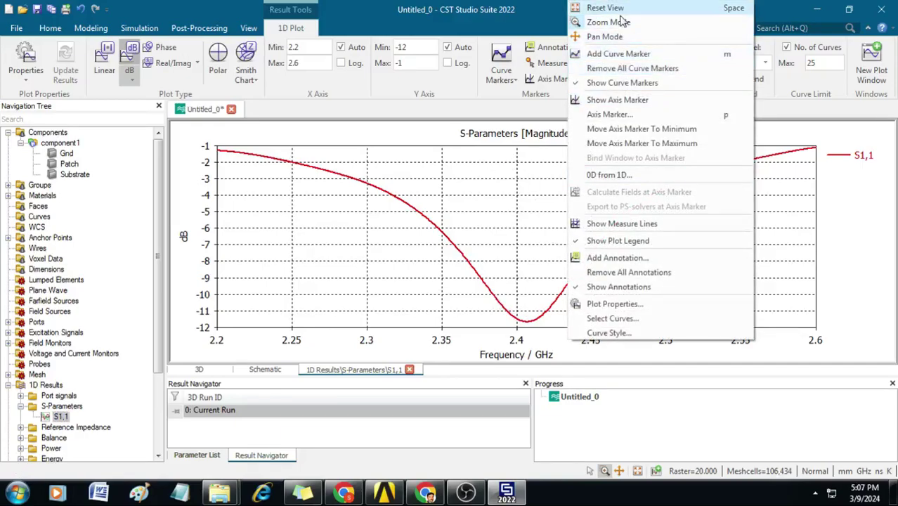
{"action": "left_click", "coordinate": [612, 115]}
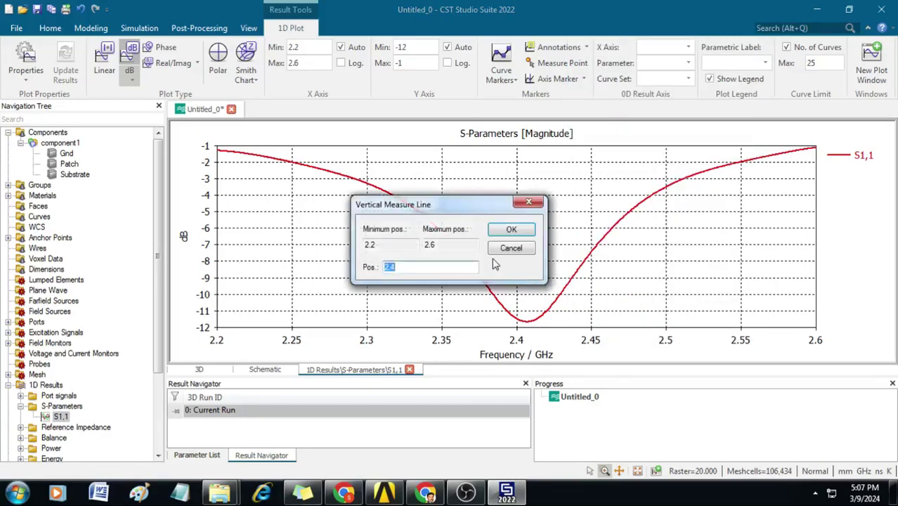
{"action": "left_click", "coordinate": [511, 229]}
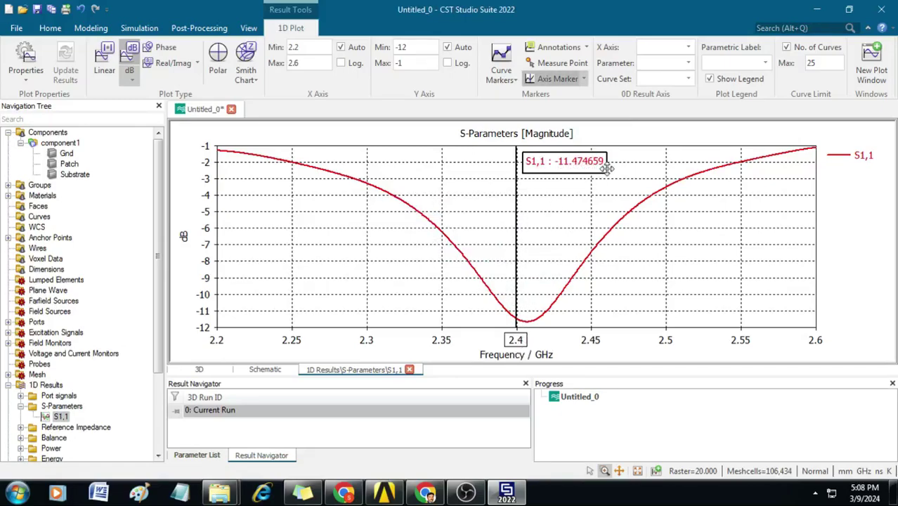
Display the VSWR1 curve from the 1D Results to read it at the axis marker
{"action": "left_click", "coordinate": [21, 407]}
{"action": "scroll", "coordinate": [41, 403], "scroll_direction": "down", "scroll_amount": 3}
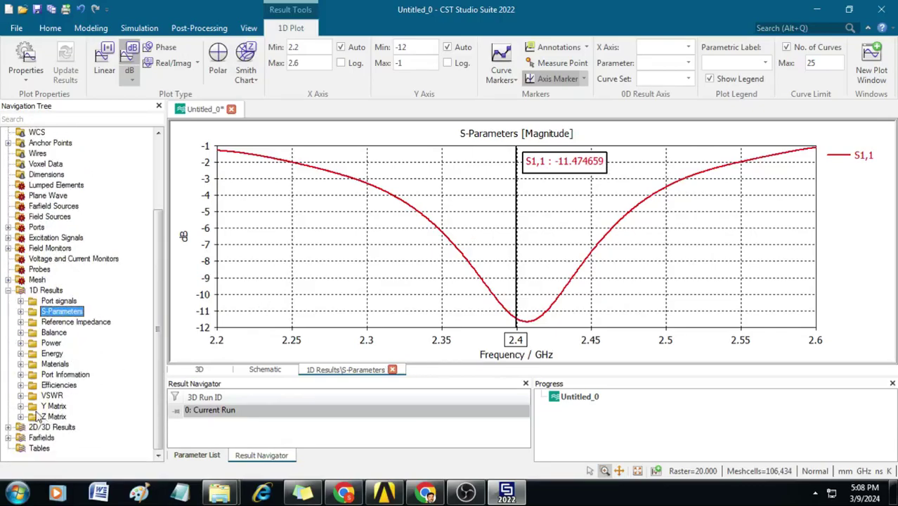
{"action": "left_click", "coordinate": [21, 396]}
{"action": "left_click", "coordinate": [62, 406]}
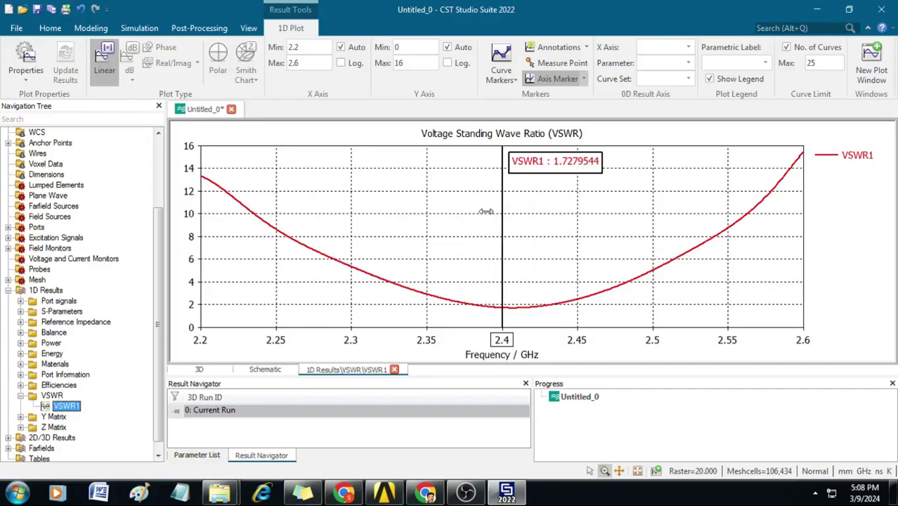
{"action": "scroll", "coordinate": [105, 394], "scroll_direction": "down", "scroll_amount": 1}
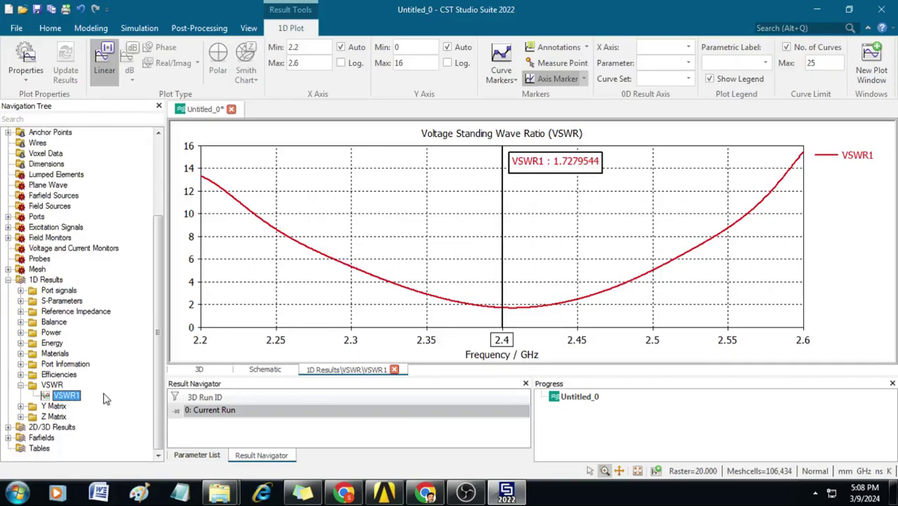
Display the Z1,1 impedance curve from the Z Matrix in the 1D Results
{"action": "left_click", "coordinate": [21, 416]}
{"action": "left_click", "coordinate": [56, 427]}
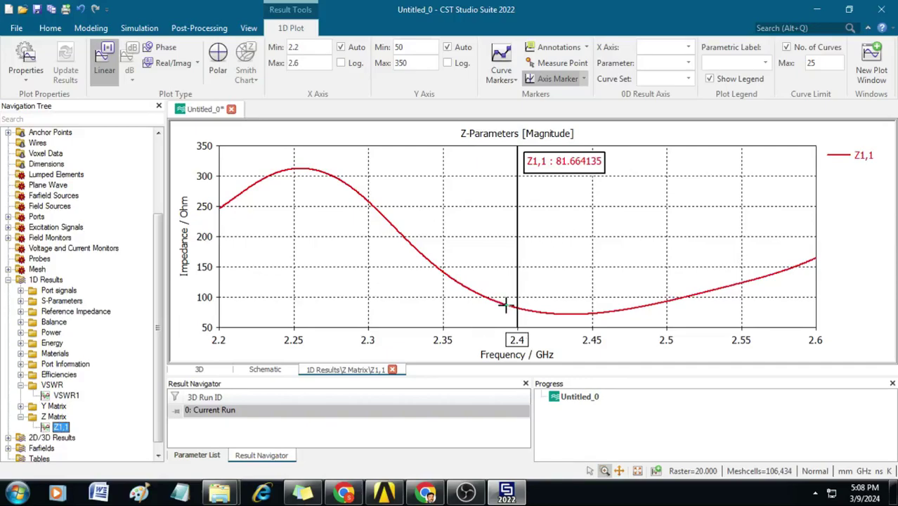
Display the E-field results of port 1 at 2.2, 2.4 and 2.6 GHz one after another
{"action": "scroll", "coordinate": [42, 390], "scroll_direction": "down", "scroll_amount": 1}
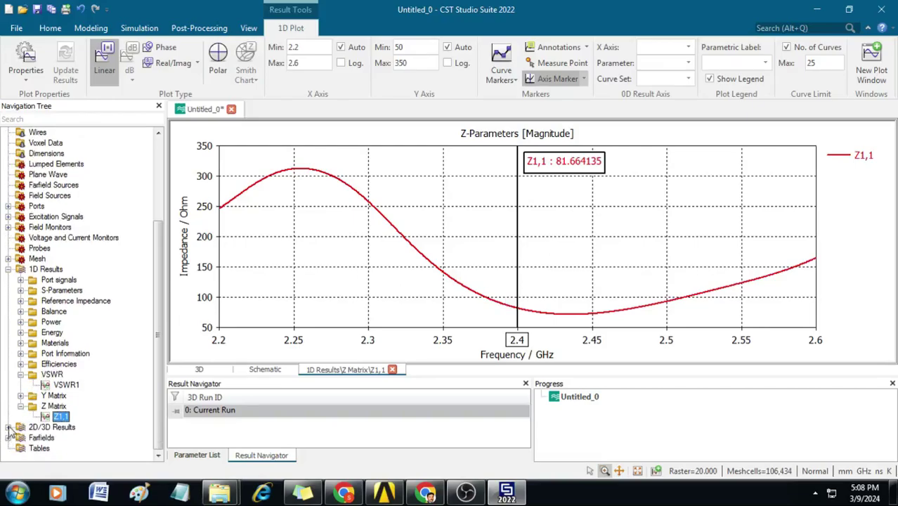
{"action": "left_click", "coordinate": [8, 427]}
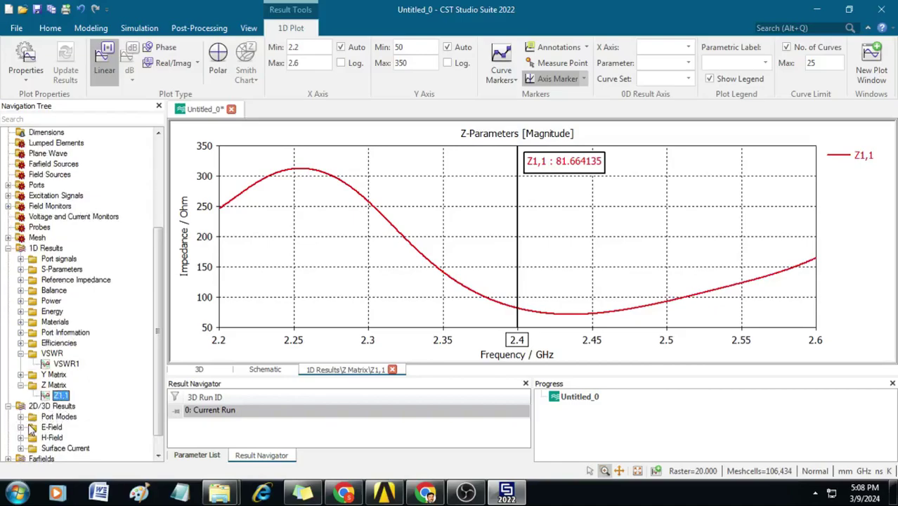
{"action": "left_click", "coordinate": [22, 427]}
{"action": "scroll", "coordinate": [90, 426], "scroll_direction": "down", "scroll_amount": 1}
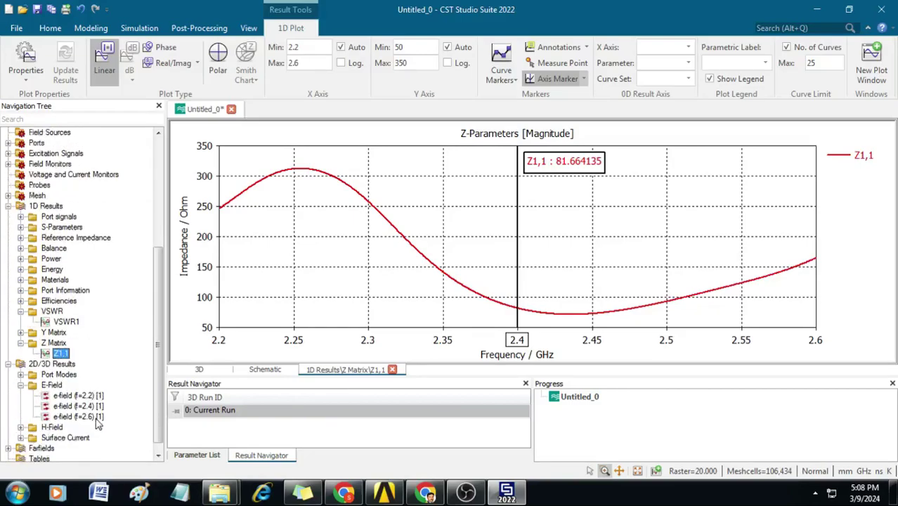
{"action": "left_click", "coordinate": [80, 398]}
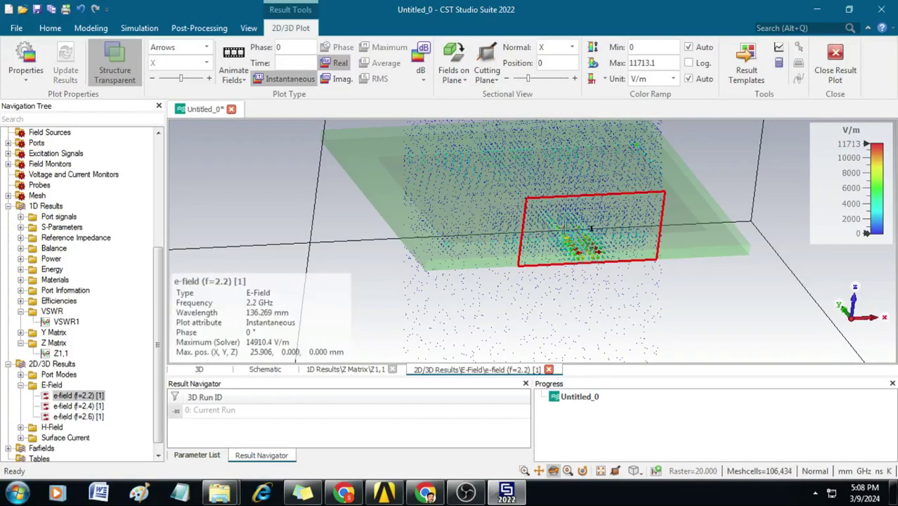
{"action": "key", "text": "Down"}
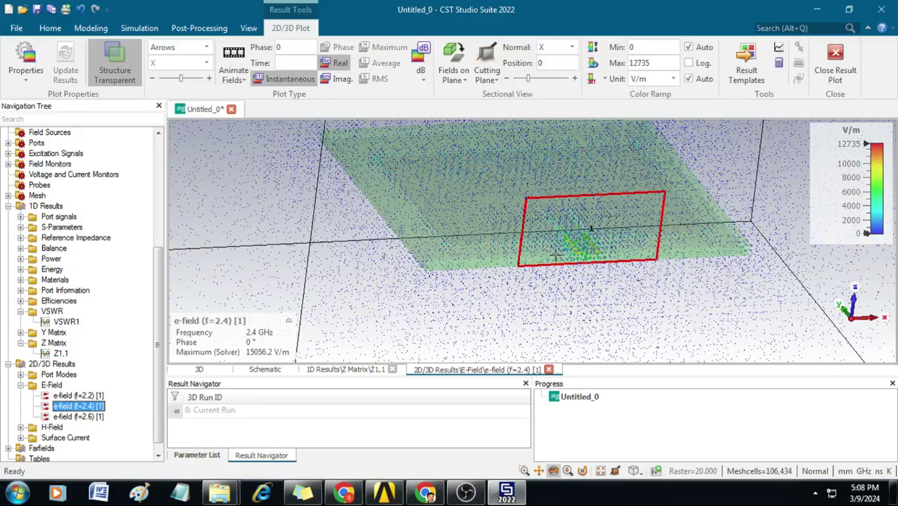
{"action": "left_click", "coordinate": [62, 419]}
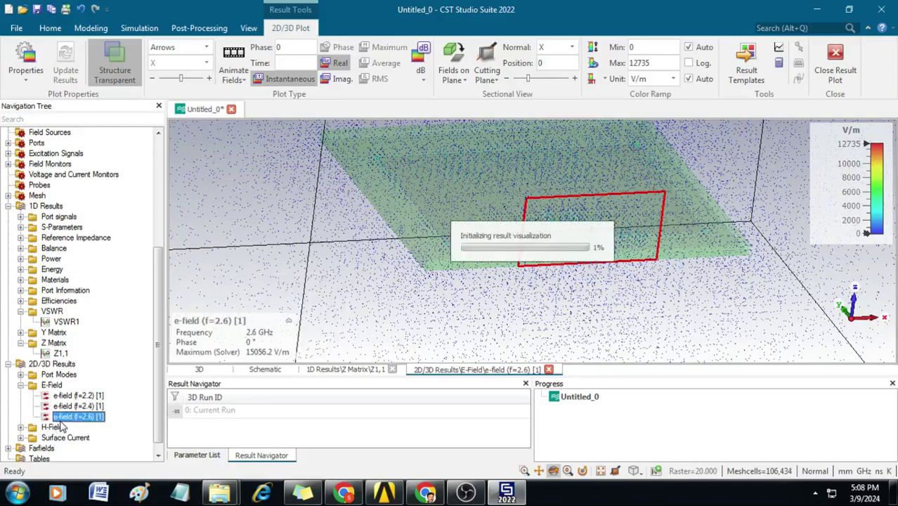
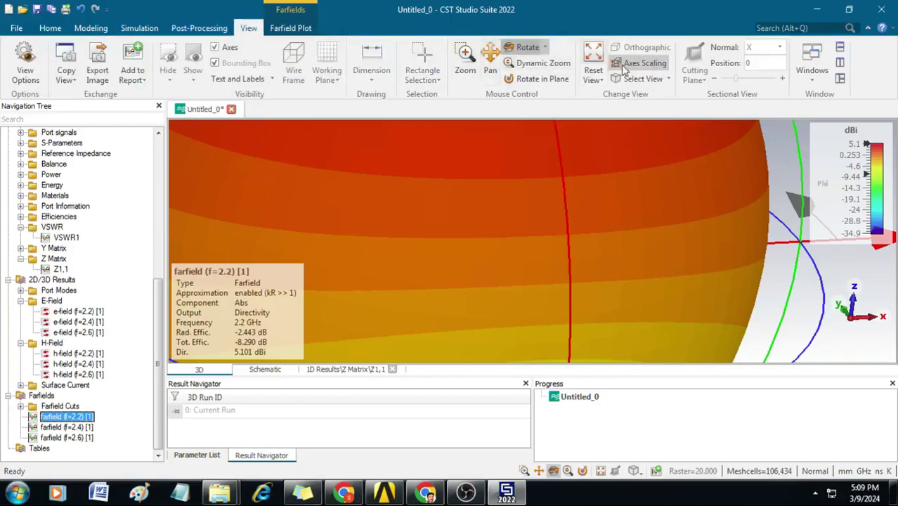
Fit the 2.2 GHz farfield pattern in the view and display the 2.4 and 2.6 GHz directivity patterns
{"action": "left_click", "coordinate": [591, 63]}
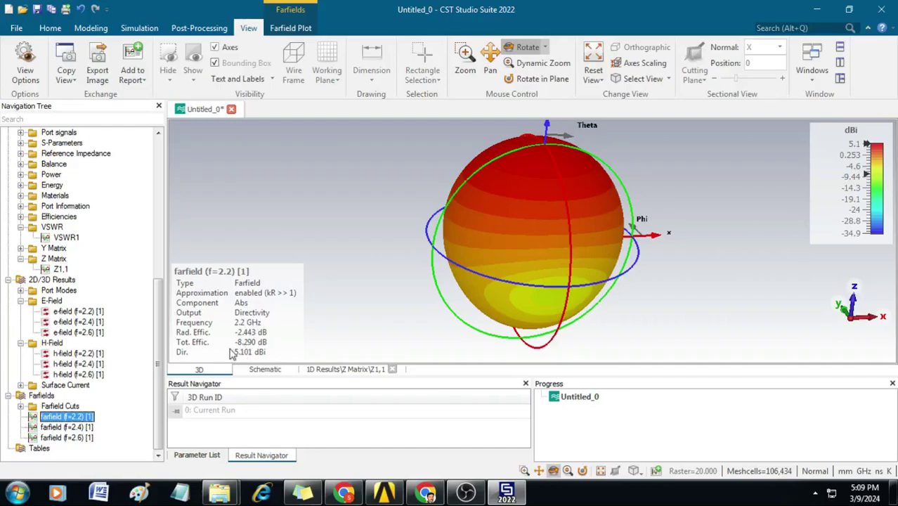
{"action": "left_click", "coordinate": [75, 427]}
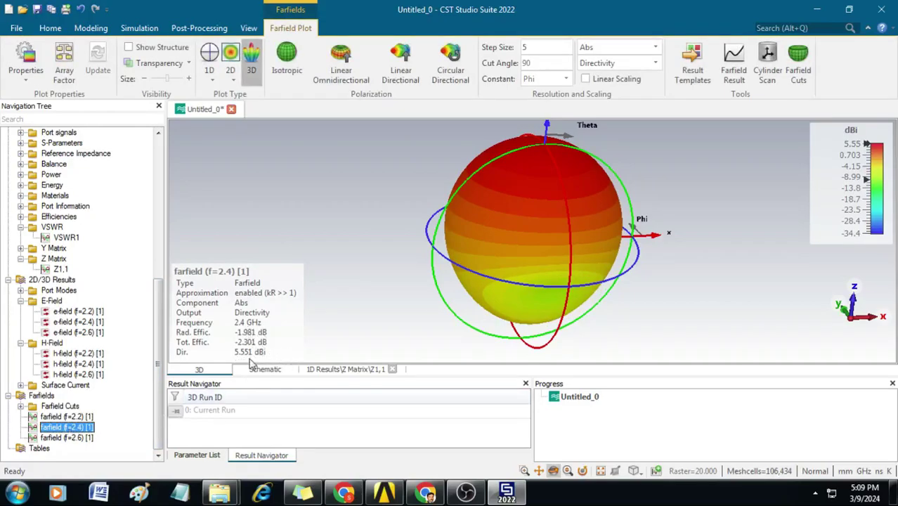
{"action": "left_click", "coordinate": [85, 438]}
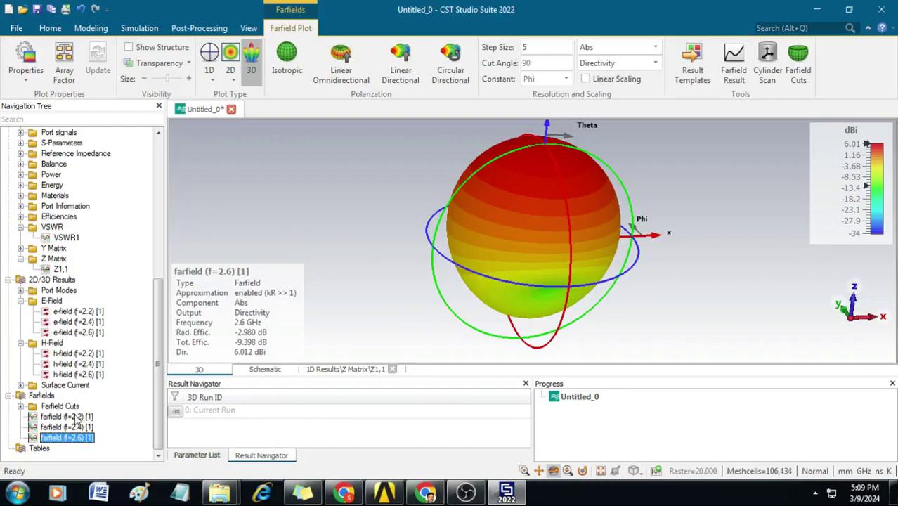
Switch the 2.2 GHz farfield plot mode from directivity to Gain (IEEE) and close the plot properties
{"action": "left_click", "coordinate": [76, 419]}
{"action": "right_click", "coordinate": [74, 418]}
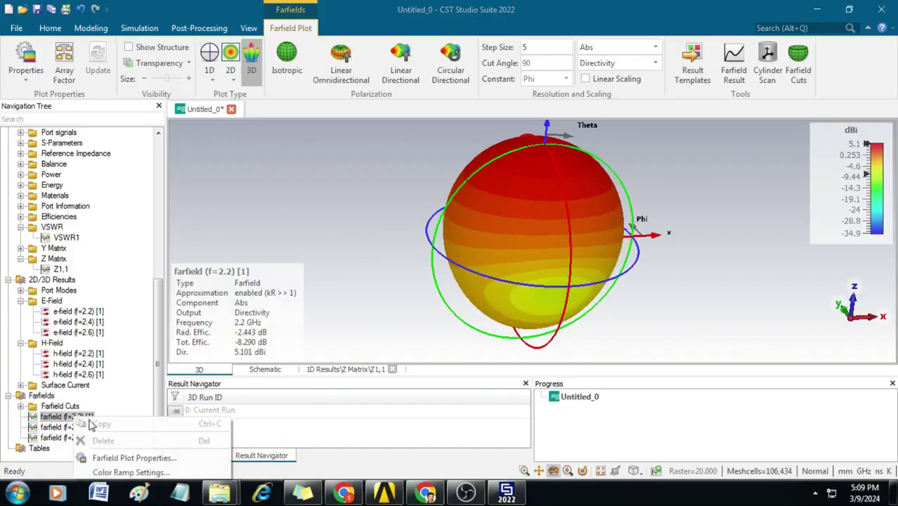
{"action": "left_click", "coordinate": [129, 460]}
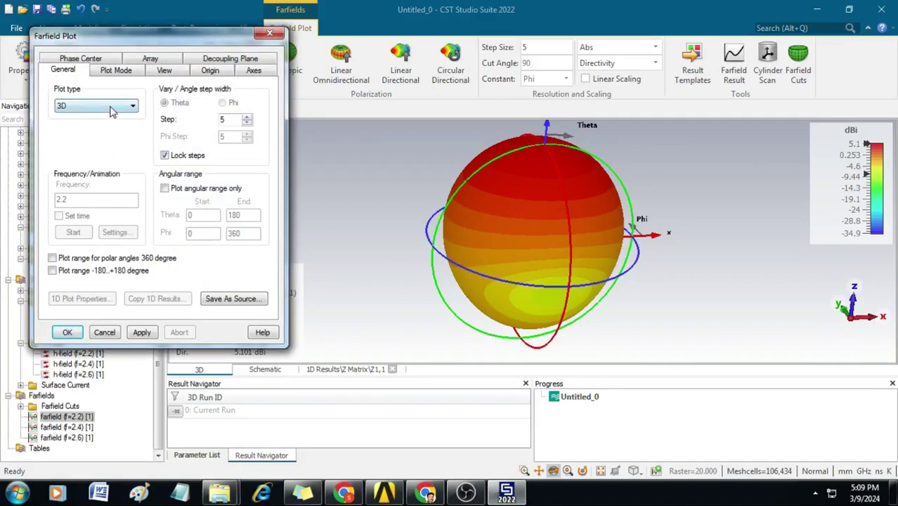
{"action": "left_click", "coordinate": [128, 75]}
{"action": "left_click", "coordinate": [111, 105]}
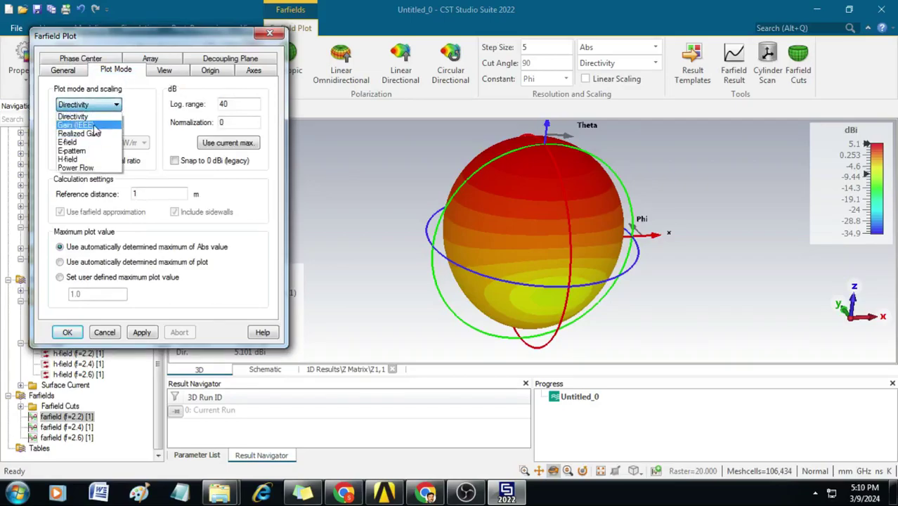
{"action": "left_click", "coordinate": [92, 125]}
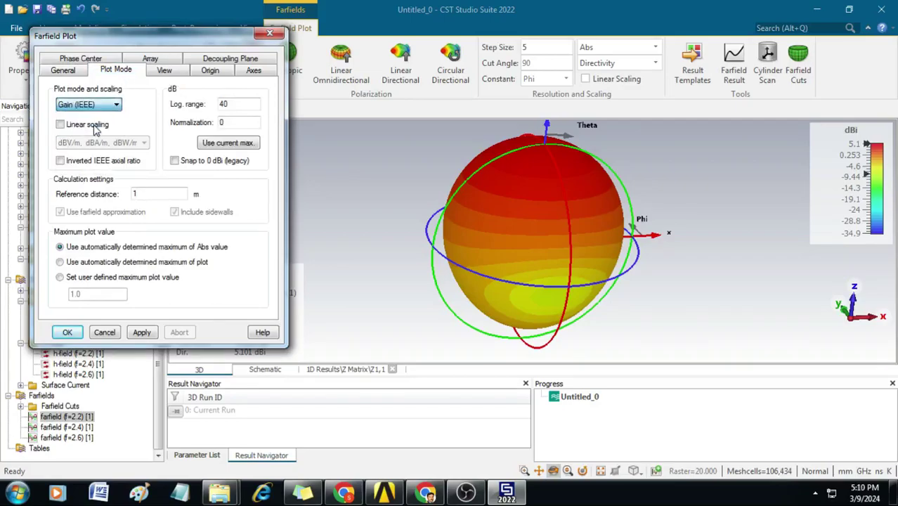
{"action": "left_click", "coordinate": [140, 333]}
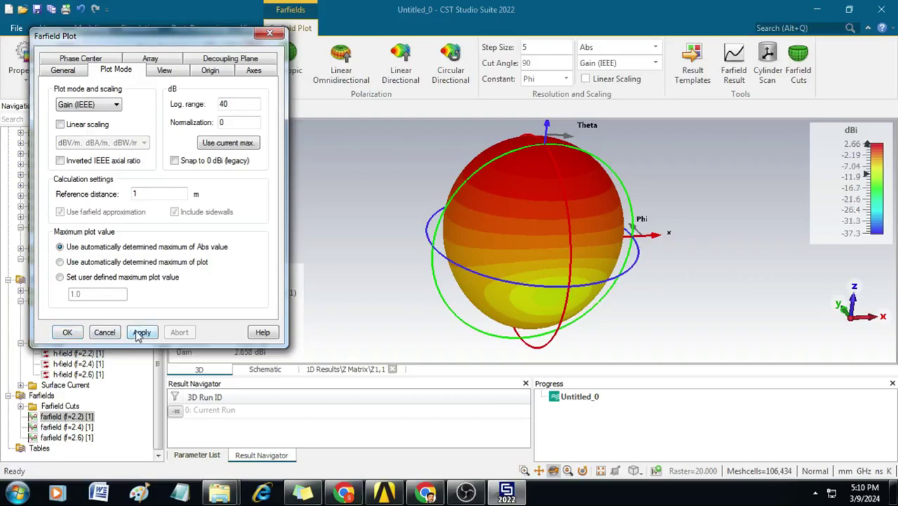
{"action": "left_click", "coordinate": [269, 33]}
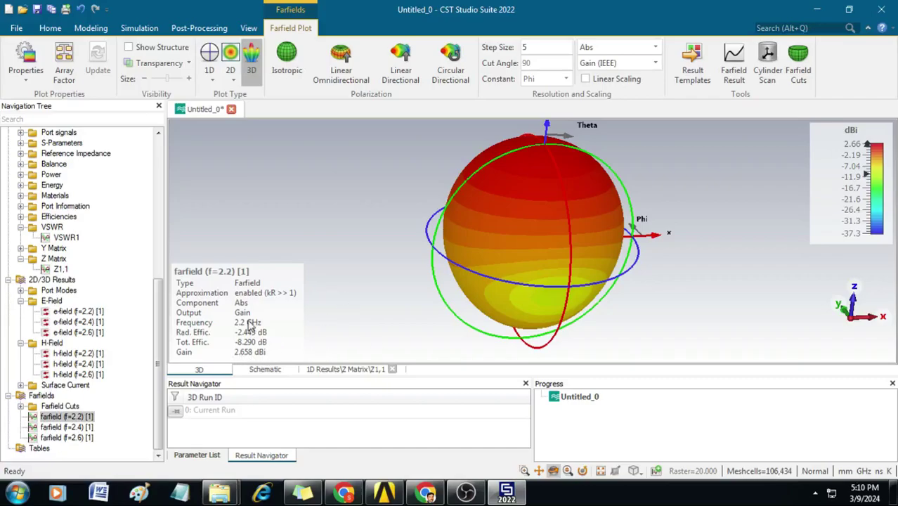
Display the farfield gain patterns at 2.4 GHz and 2.6 GHz to compare their gain
{"action": "left_click", "coordinate": [56, 428]}
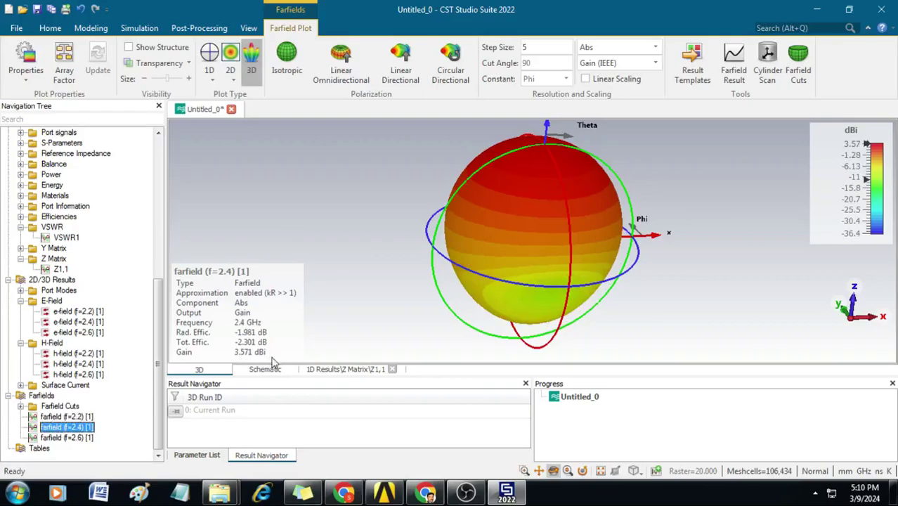
{"action": "left_click", "coordinate": [78, 438]}
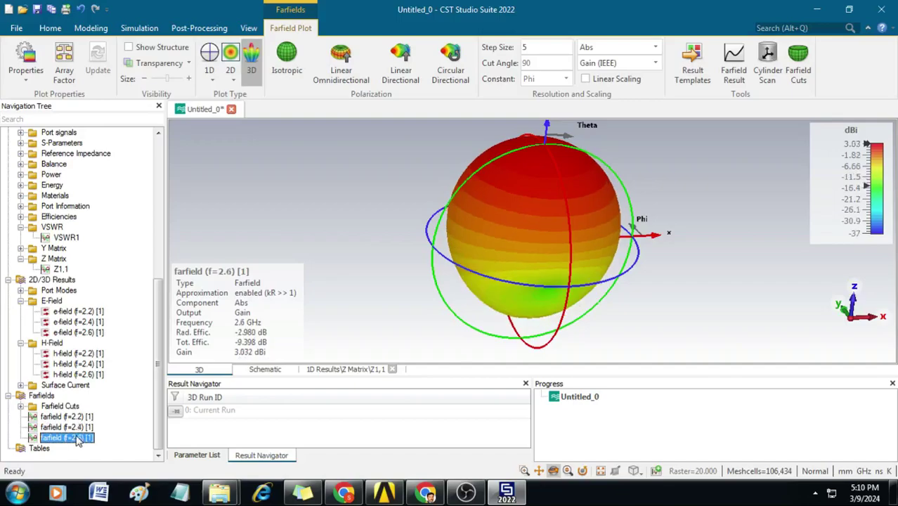